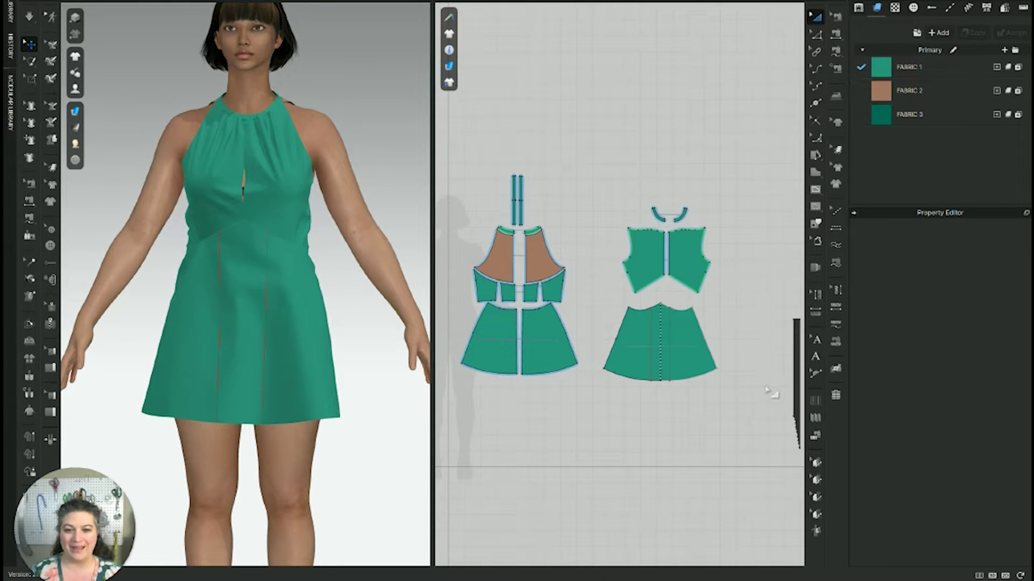
Offset the hem edge of the front skirt panel as one internal line at a distance of 1 in.
scroll(226, 463, up, 5)
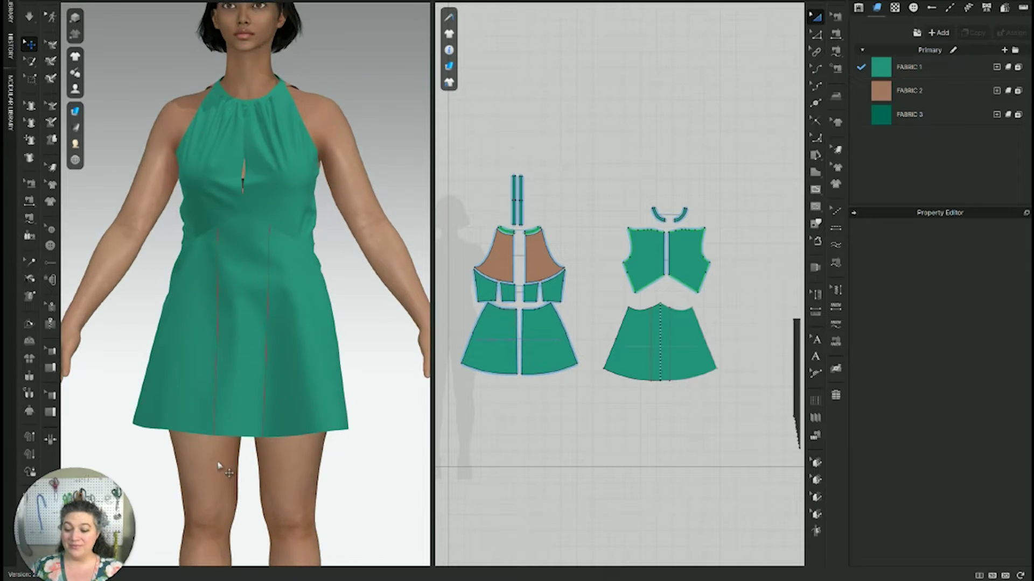
middle_drag(269, 463, 320, 353)
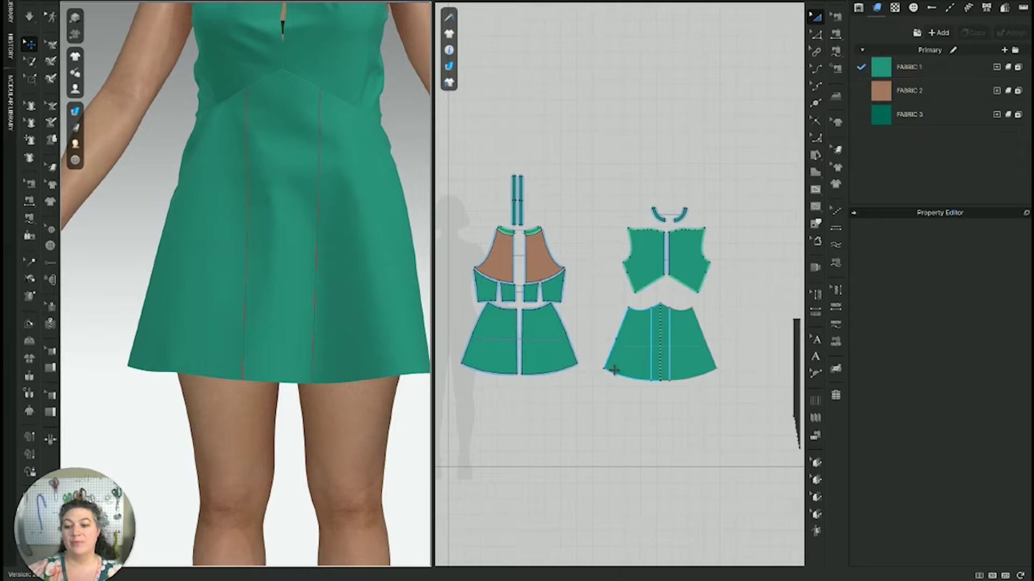
scroll(558, 372, up, 6)
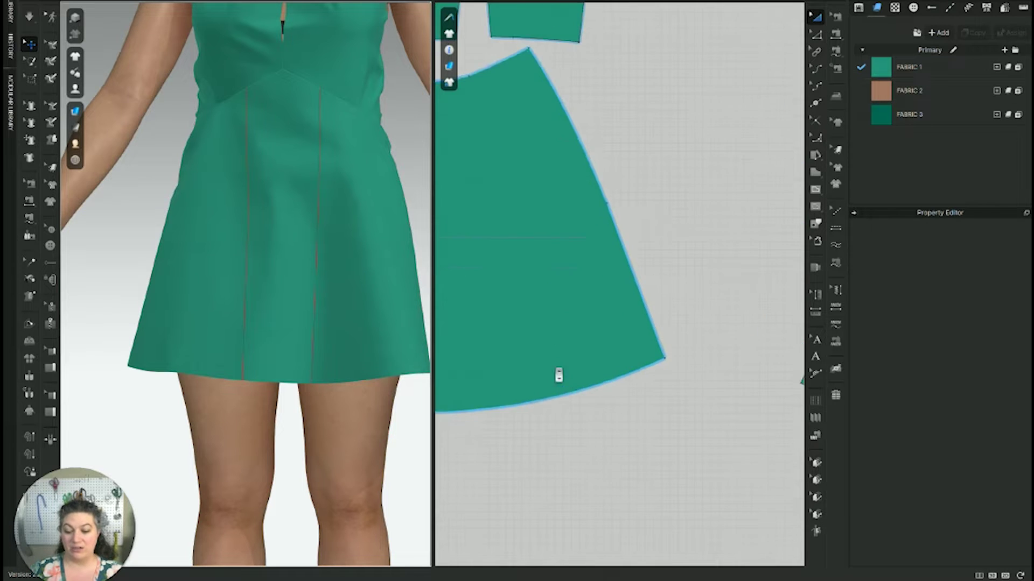
middle_drag(561, 405, 793, 284)
middle_drag(645, 378, 775, 431)
middle_drag(618, 399, 639, 416)
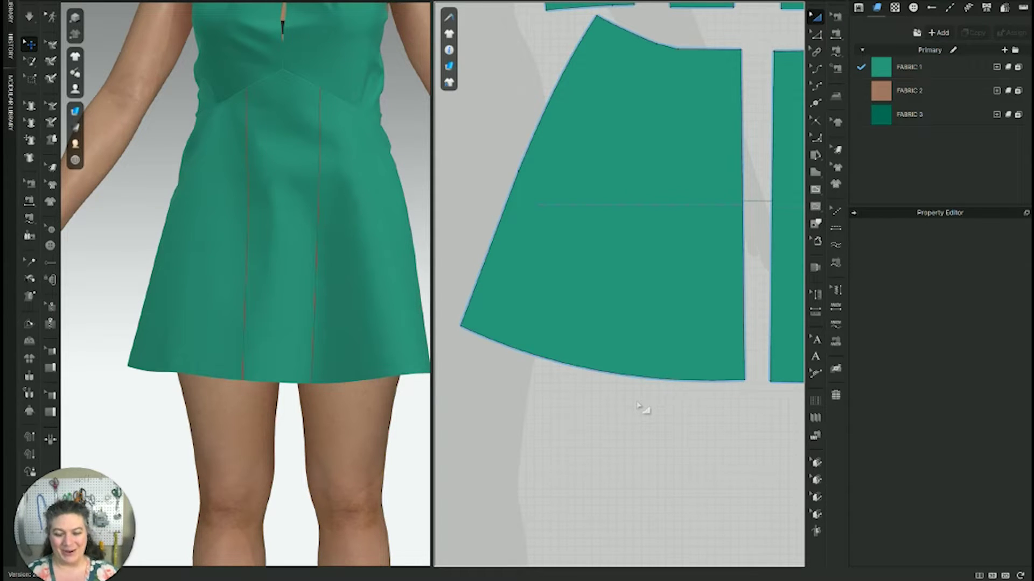
key(z)
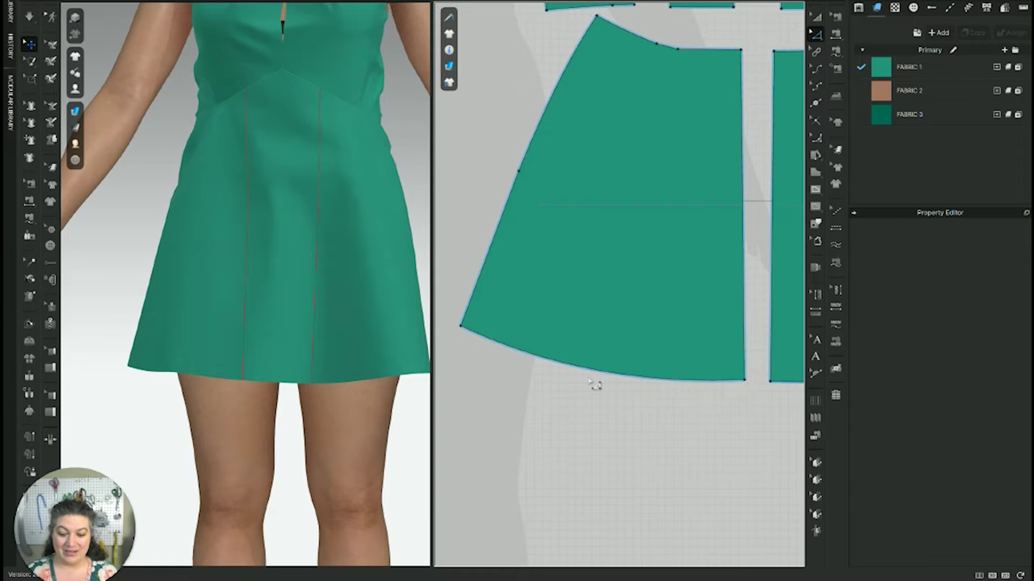
click(597, 375)
right_click(592, 371)
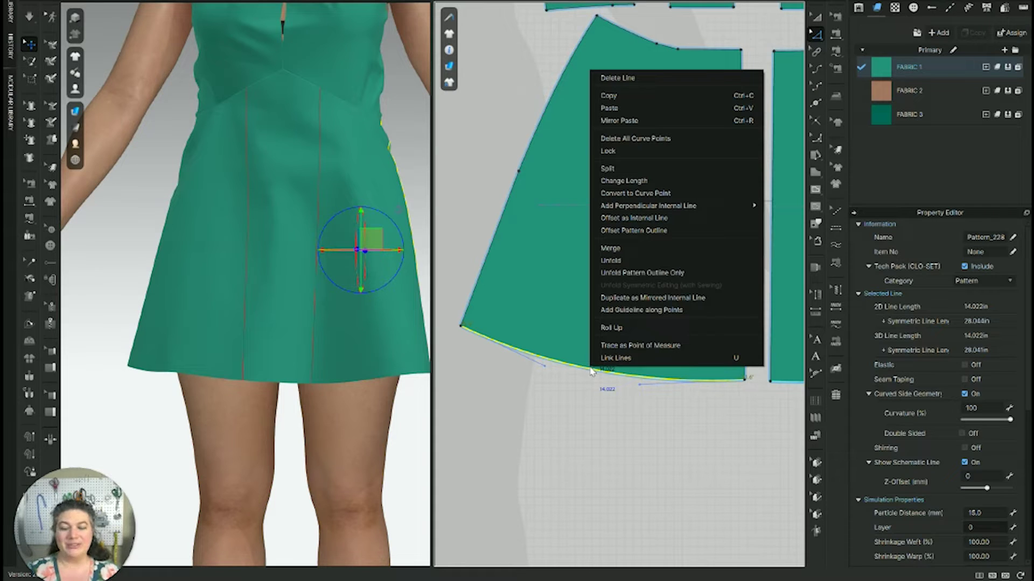
click(652, 218)
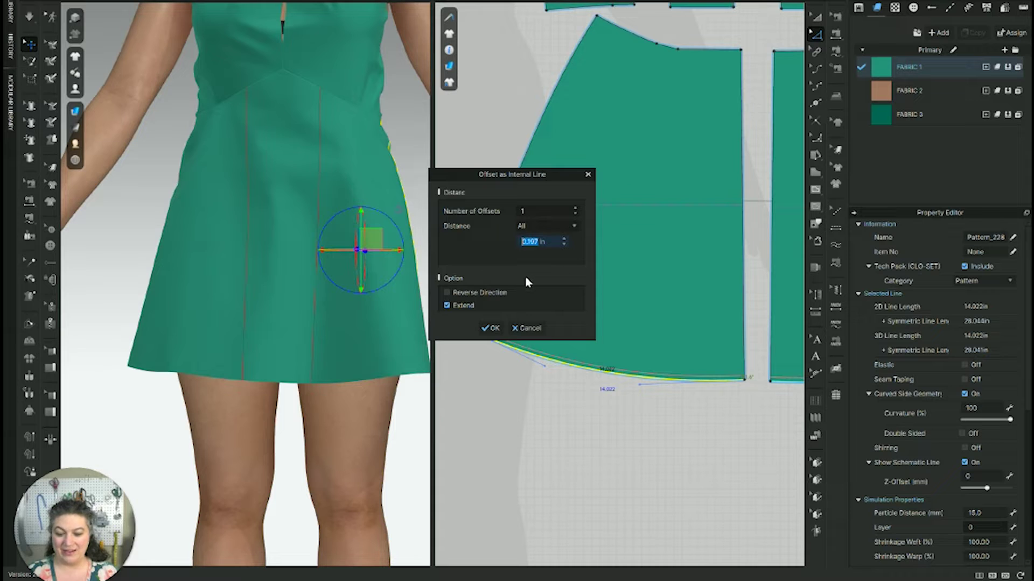
text(1)
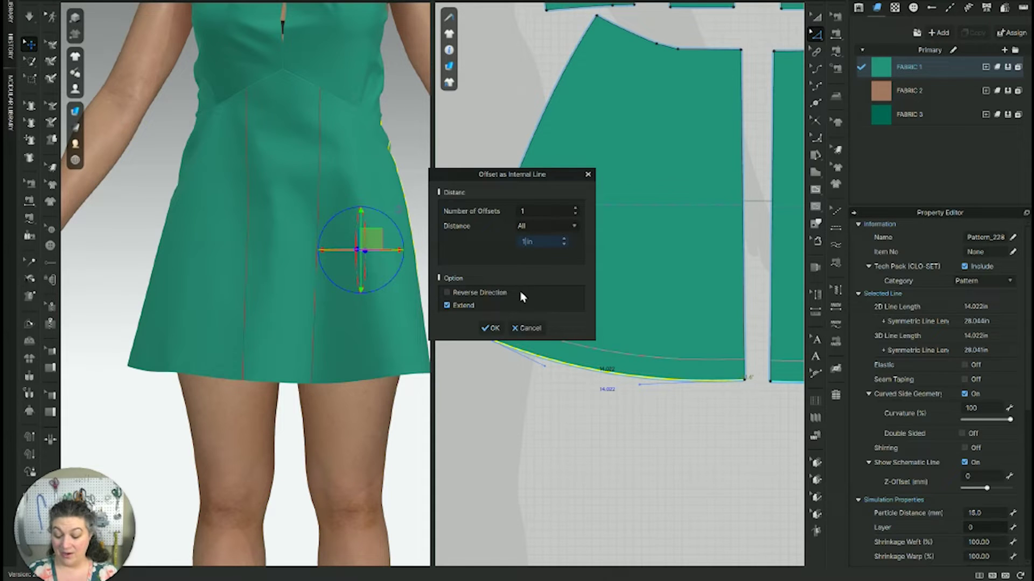
click(491, 328)
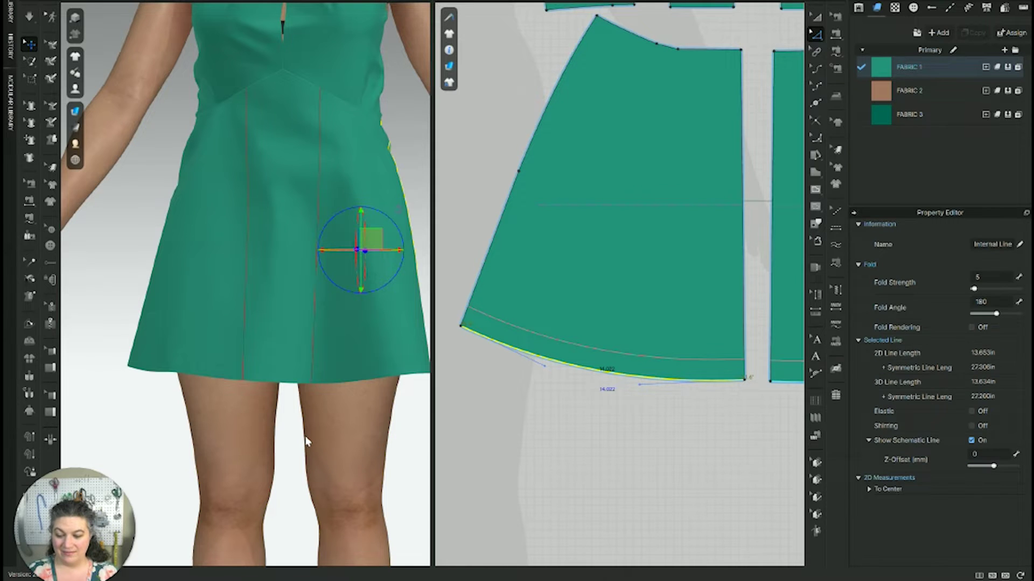
Deselect the new hem line and hide the avatar so the inside of the skirt hem is visible in 3D.
right_drag(260, 452, 303, 430)
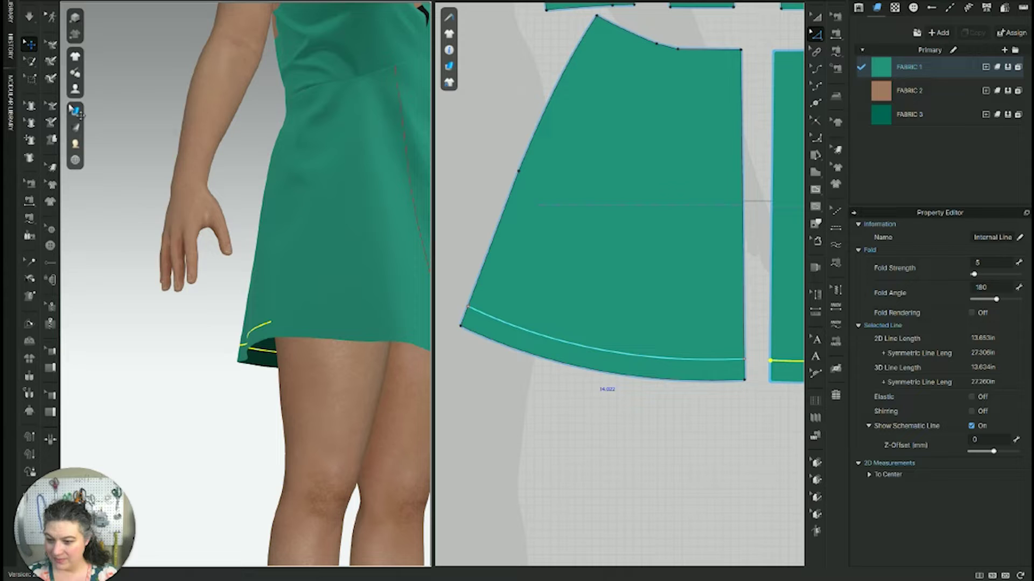
mouse_move(84, 116)
click(238, 406)
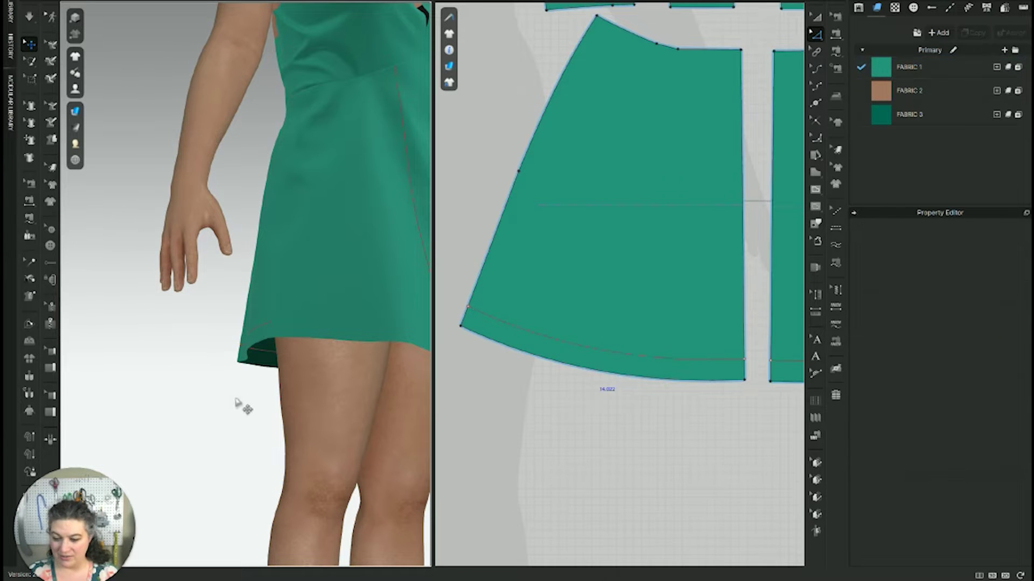
key(shift+a)
mouse_move(304, 398)
right_down()
mouse_move(237, 376)
mouse_move(238, 353)
mouse_move(283, 392)
mouse_move(335, 397)
mouse_move(307, 401)
right_up()
scroll(569, 394, up, 5)
scroll(616, 394, down, 5)
Trace the strip between the front skirt's internal line and hem edge as a separate facing piece placed just below the panel.
middle_drag(615, 394, 580, 341)
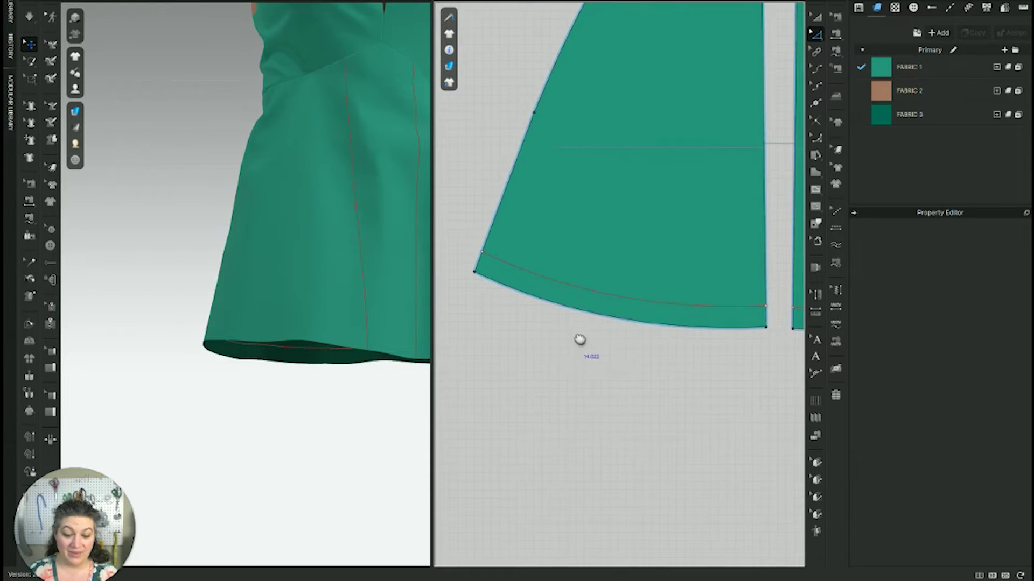
click(815, 224)
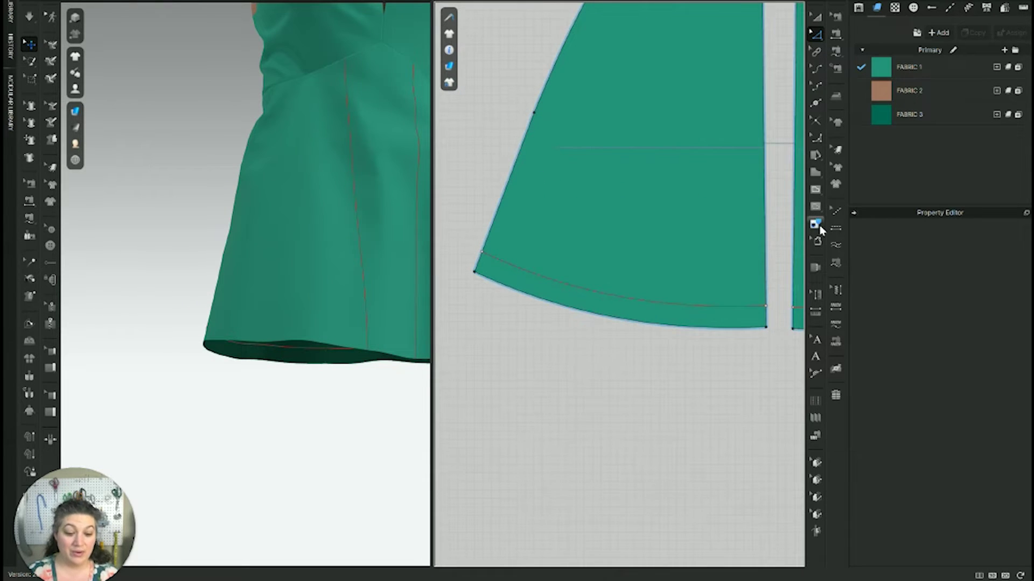
click(767, 319)
shift+click(743, 306)
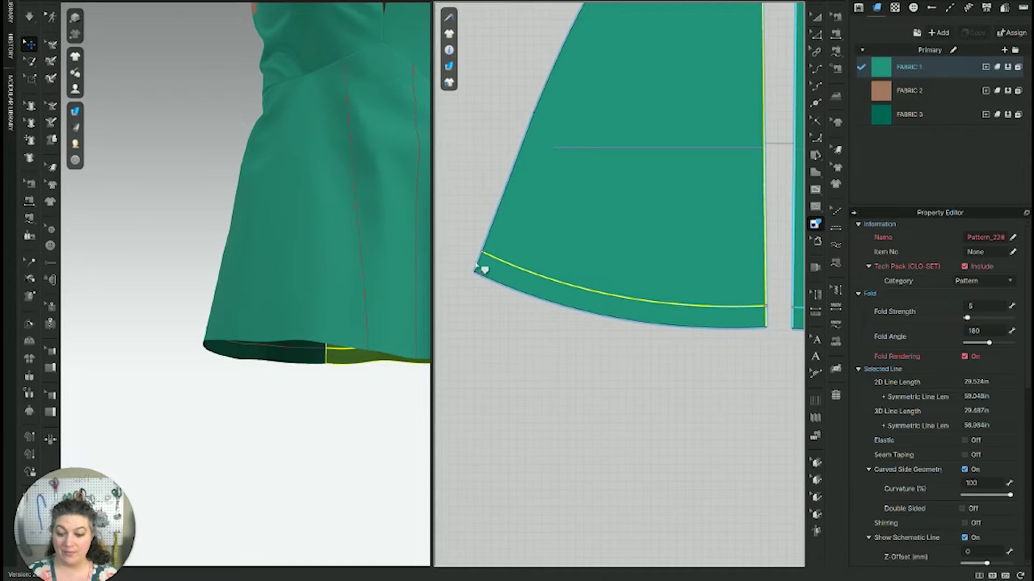
shift+click(490, 279)
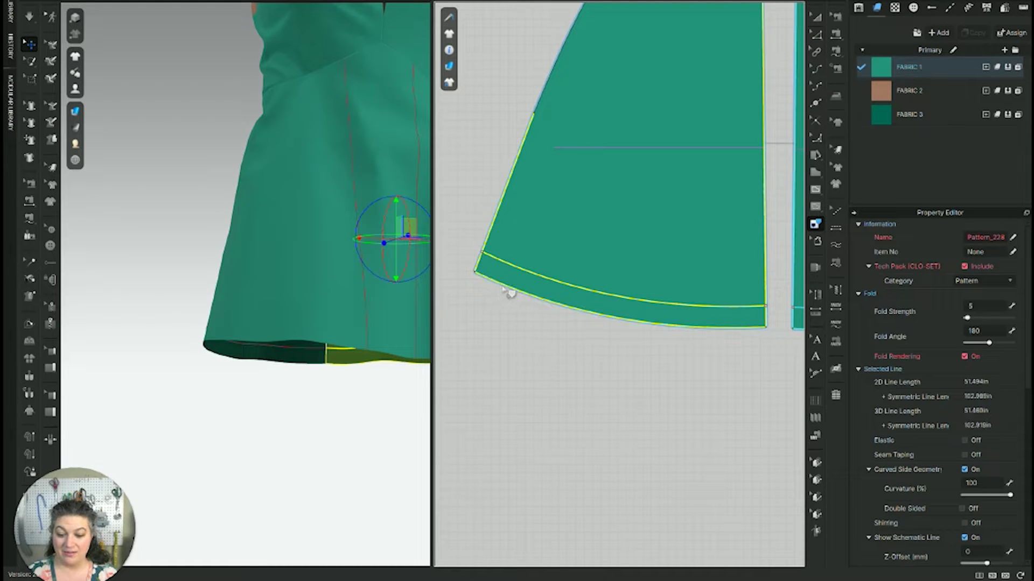
right_click(502, 289)
click(518, 294)
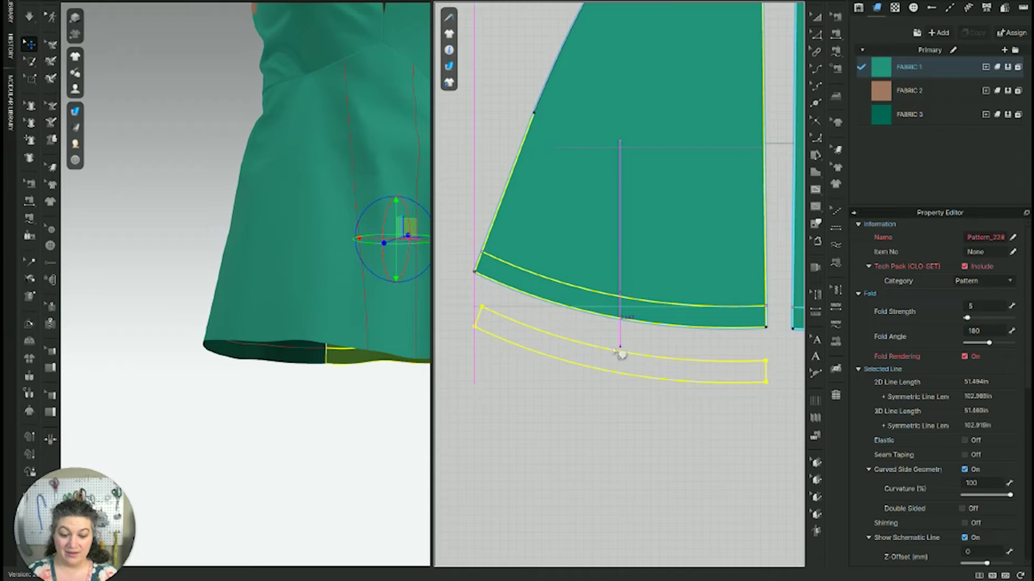
click(620, 350)
scroll(669, 374, down, 5)
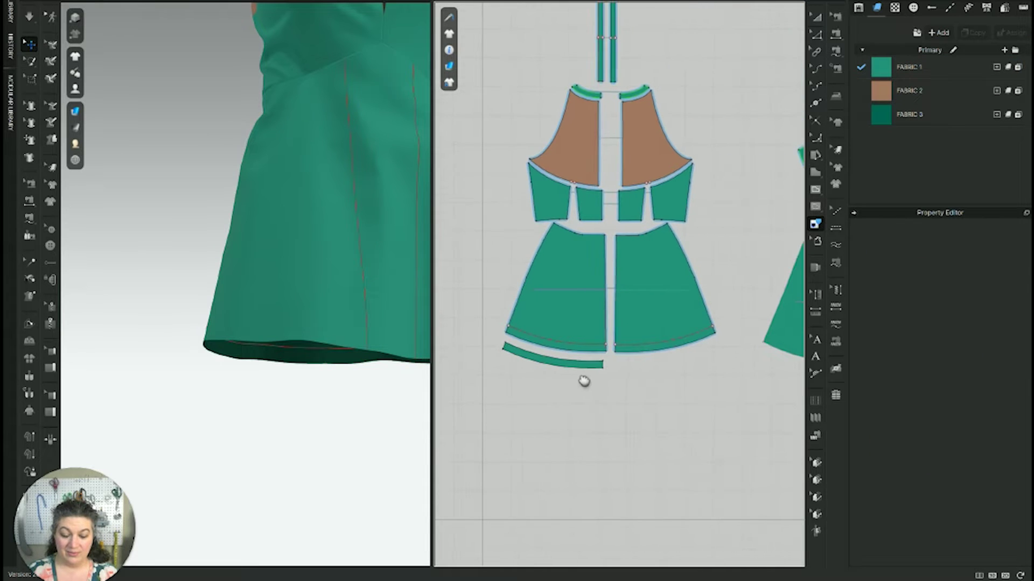
Clone the hem facing as a symmetric pattern without sewing and place it below the opposite front skirt panel.
click(569, 369)
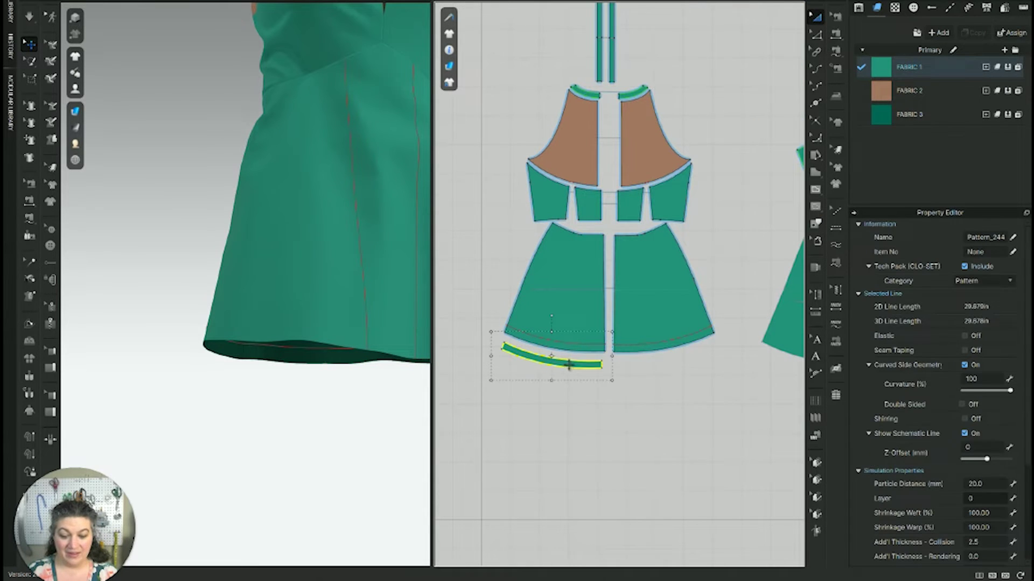
right_click(569, 370)
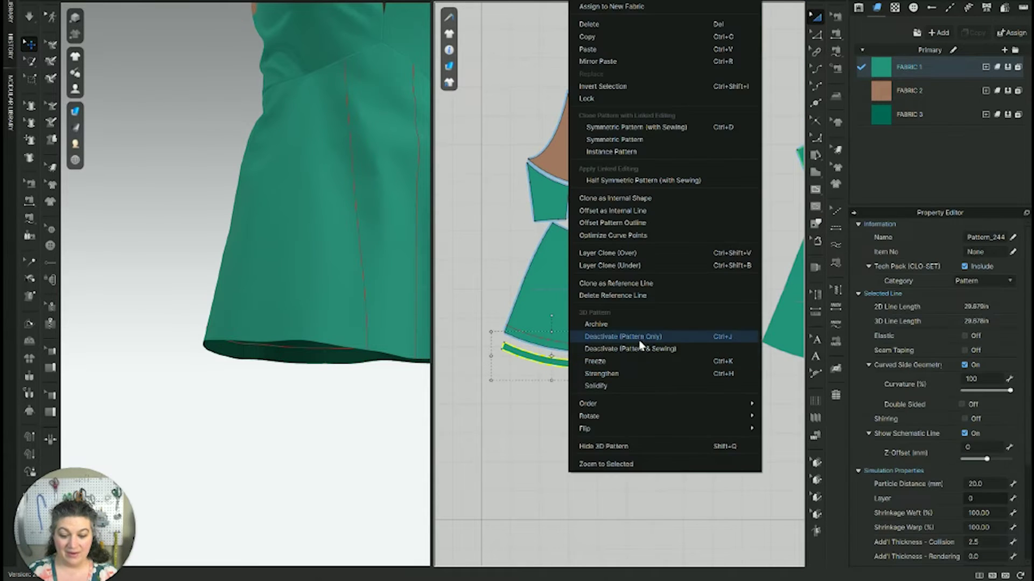
click(640, 140)
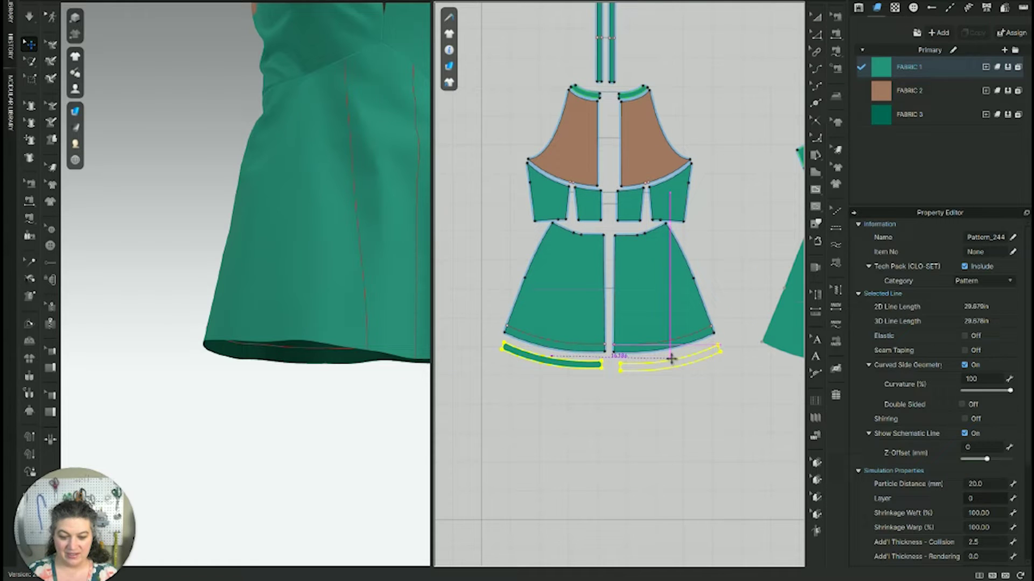
click(668, 359)
Sew the upper edge of the hem facing to the internal line on the opposite front skirt panel with segment sewing.
scroll(535, 415, down, 5)
scroll(508, 412, up, 8)
middle_drag(540, 416, 490, 423)
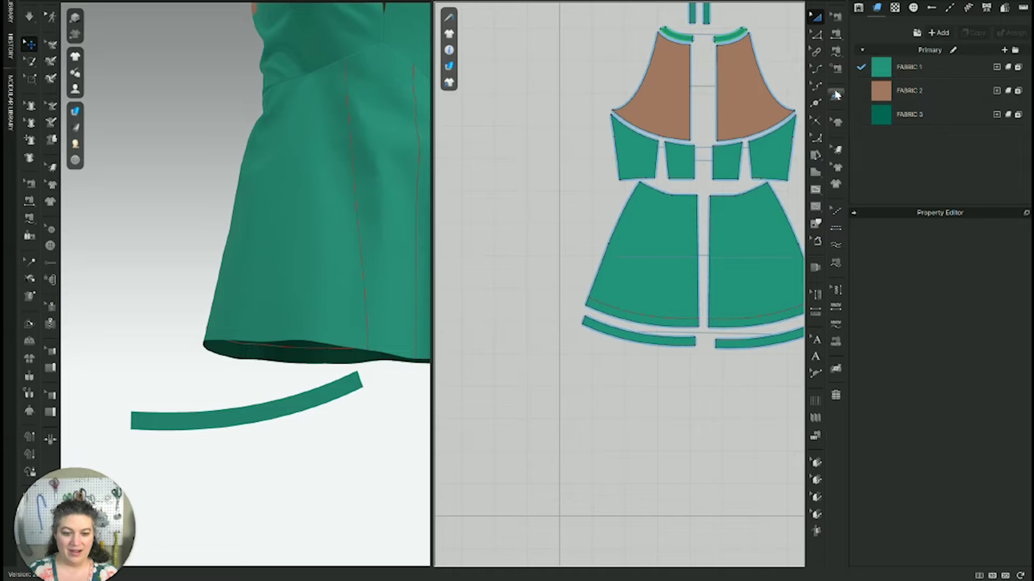
click(835, 33)
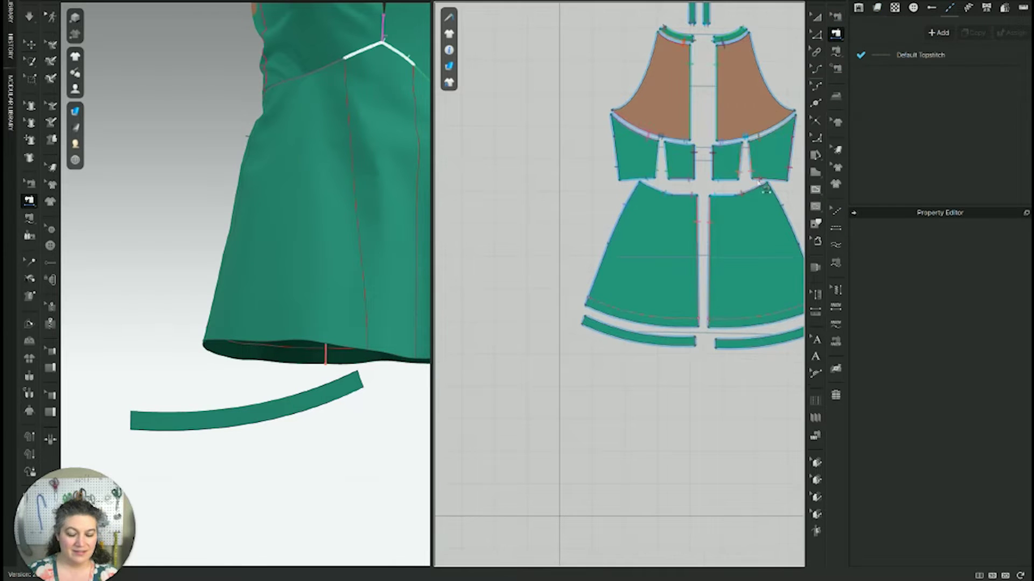
scroll(693, 356, up, 6)
scroll(693, 356, down, 8)
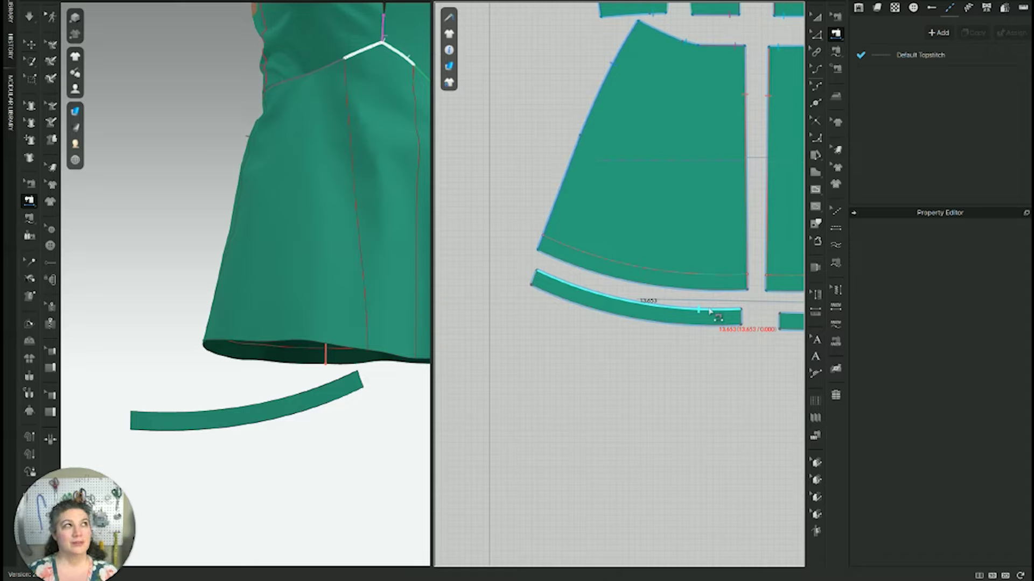
middle_drag(748, 327, 623, 356)
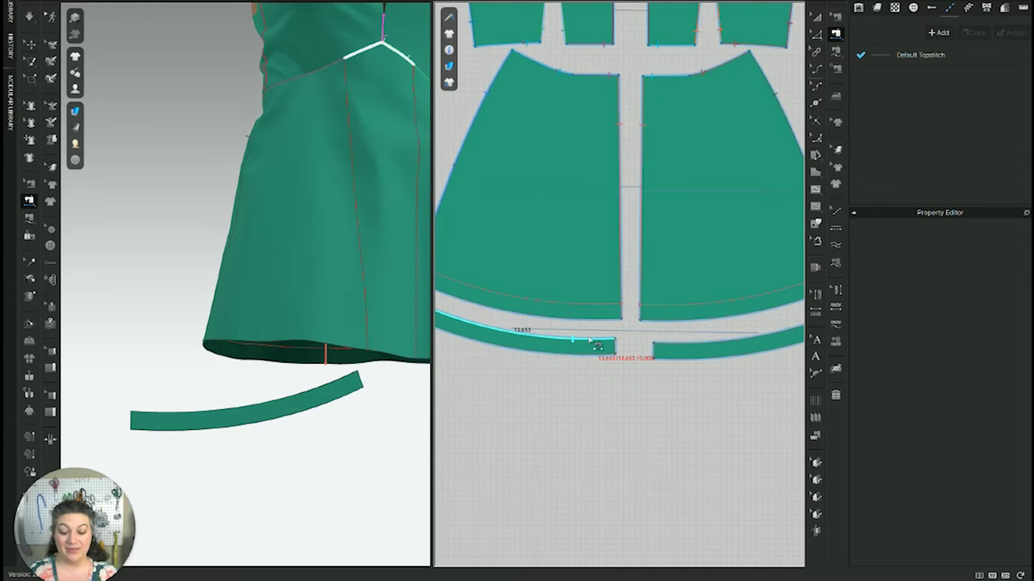
click(611, 339)
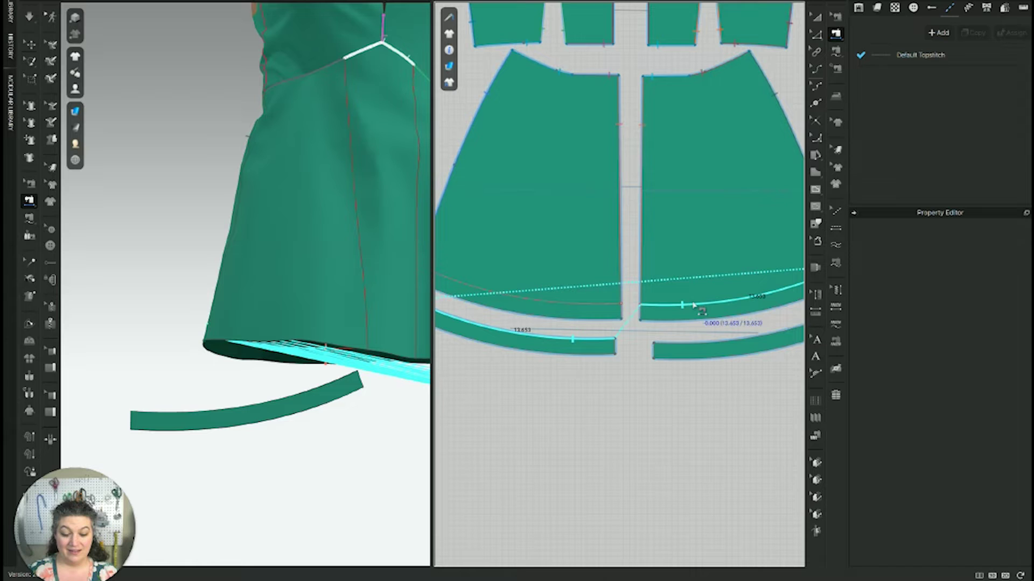
click(694, 305)
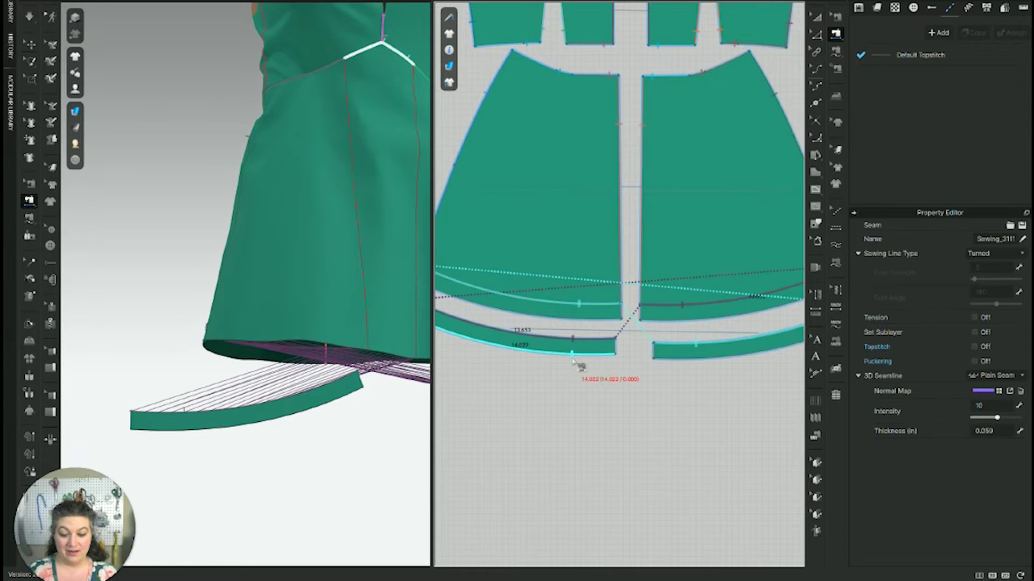
Sew the facing's lower edge to the opposite skirt panel's hem edge, and join the two facings at their center-front ends.
click(571, 357)
click(693, 321)
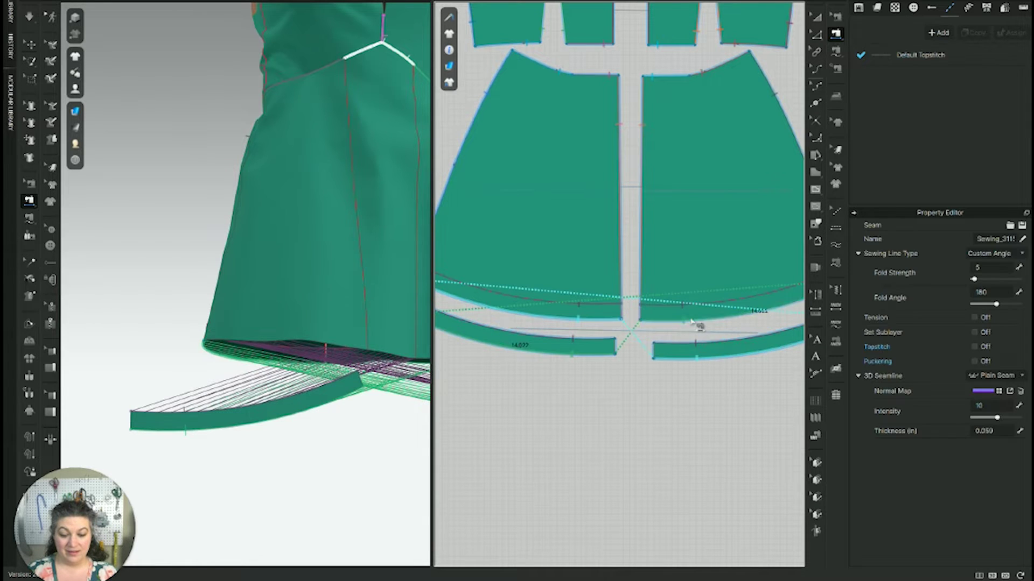
click(656, 350)
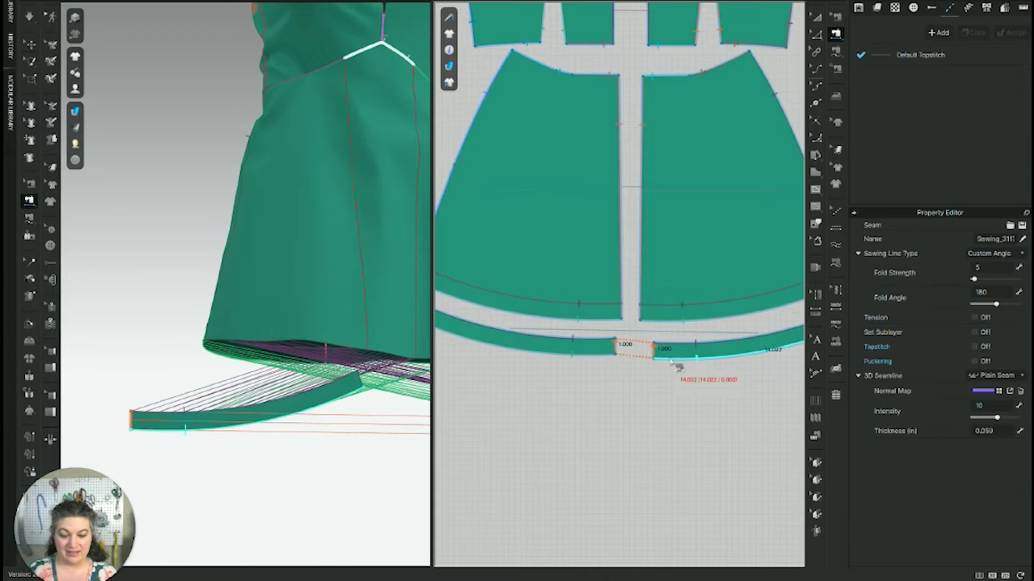
scroll(679, 359, down, 5)
scroll(724, 349, up, 5)
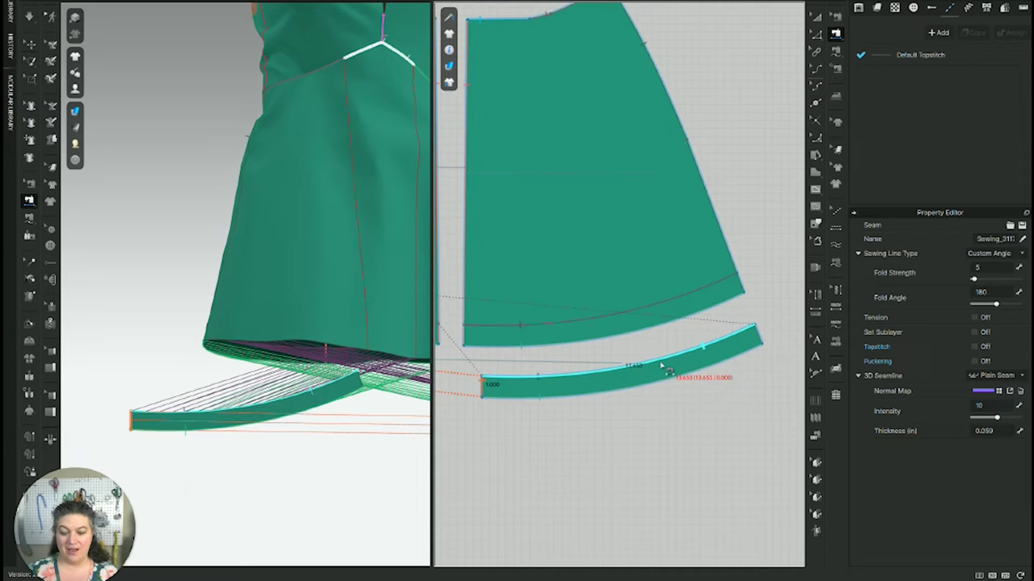
scroll(633, 372, down, 5)
scroll(578, 386, up, 3)
Select the original traced hem facing and superimpose it under the skirt panel it is sewn to in 3D.
key(a)
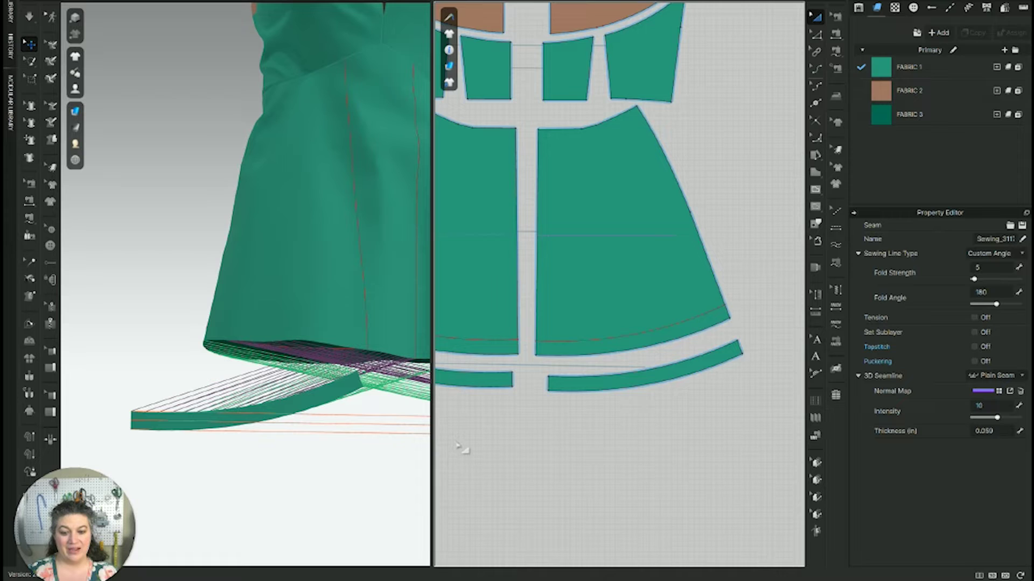
scroll(496, 443, up, 5)
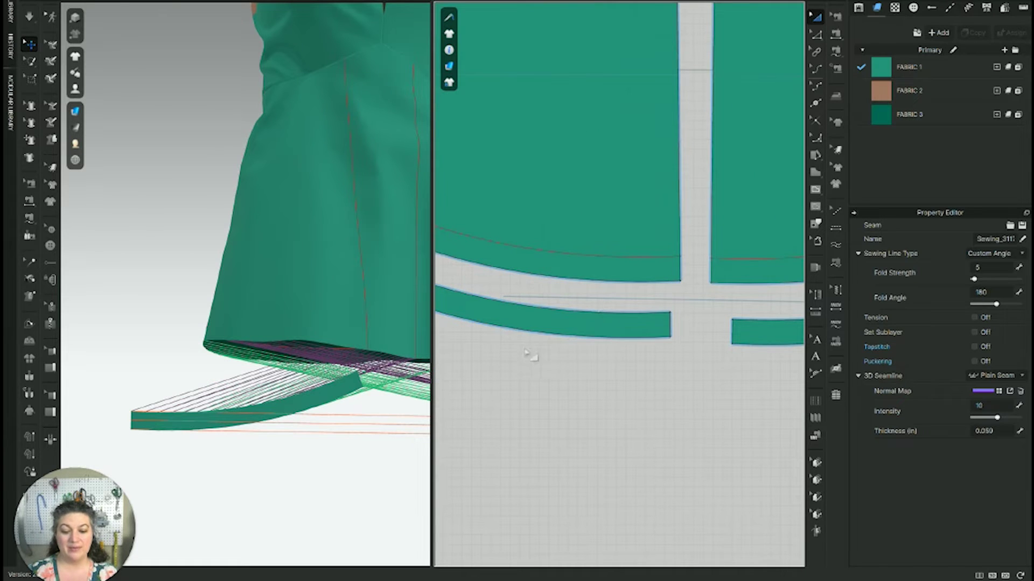
click(584, 316)
scroll(243, 449, down, 2)
scroll(244, 450, up, 2)
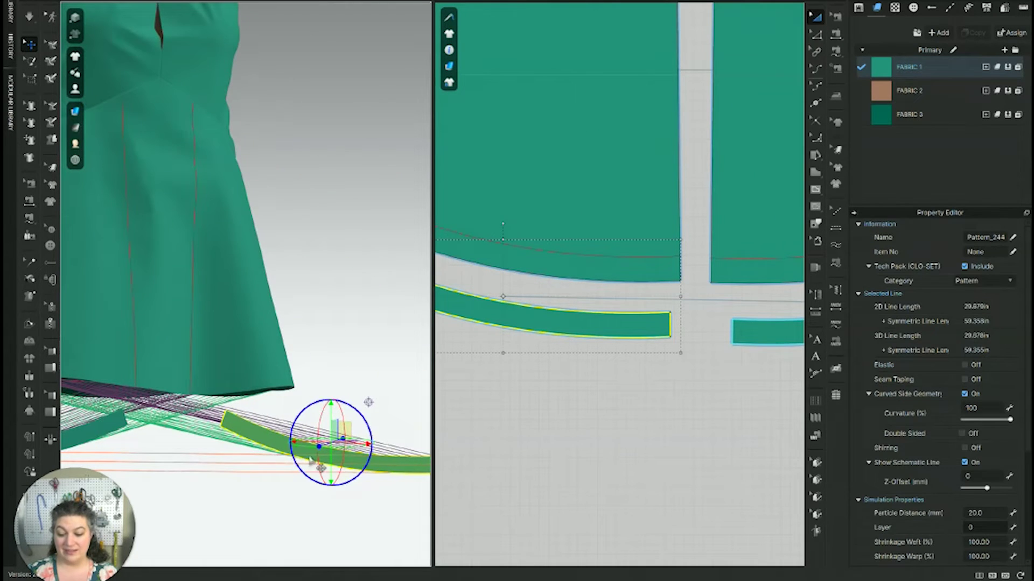
right_click(394, 463)
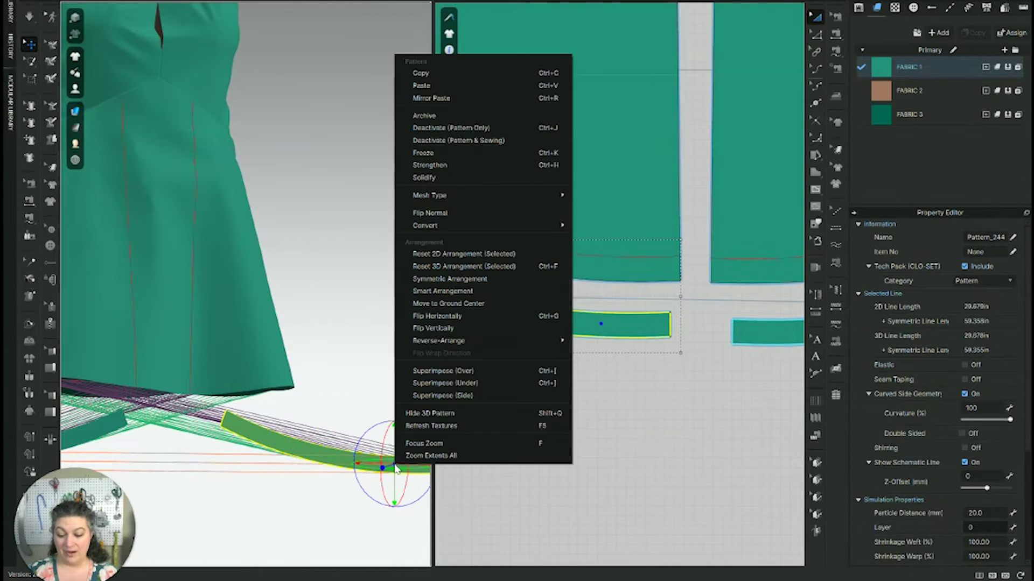
click(453, 384)
Superimpose the mirrored hem facing under its skirt panel in 3D.
right_drag(180, 478, 223, 366)
right_click(227, 418)
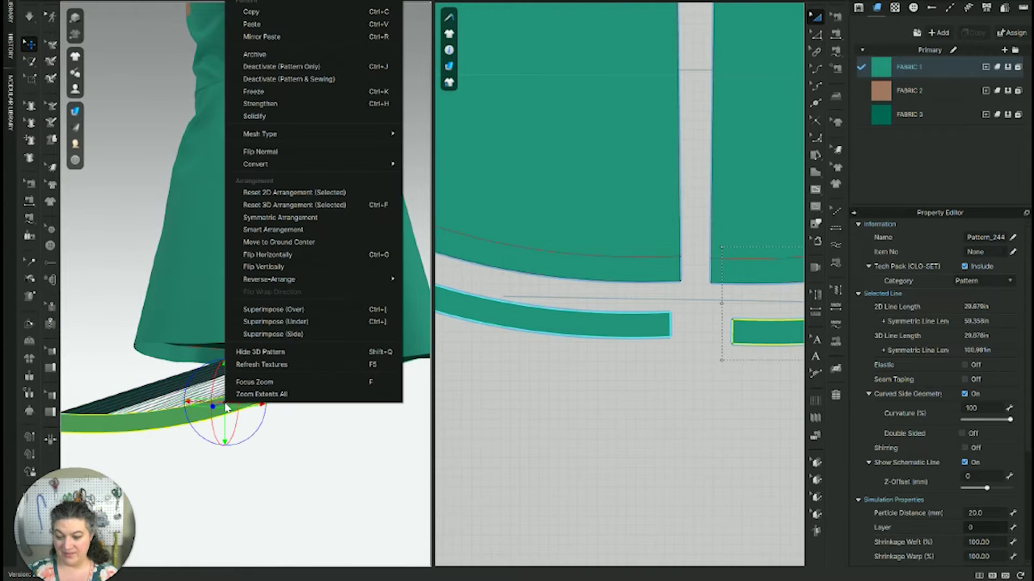
click(295, 322)
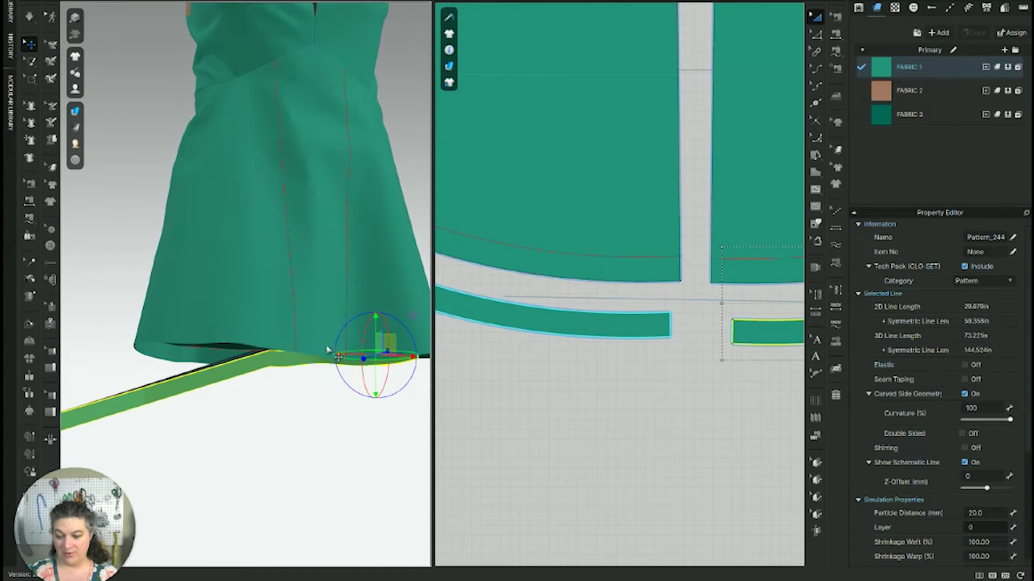
Undo the last two superimpositions, and superimpose both hem facings under the front skirt panels together in 3D.
mouse_move(192, 410)
right_down()
mouse_move(341, 365)
mouse_move(199, 401)
right_up()
key(ctrl+z)
key(ctrl+z)
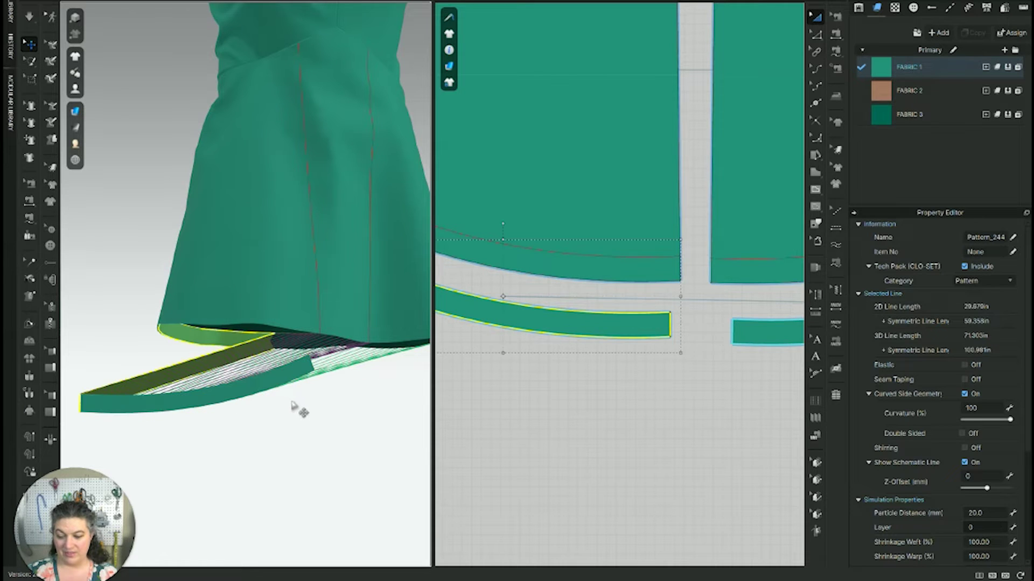
click(263, 370)
right_click(264, 370)
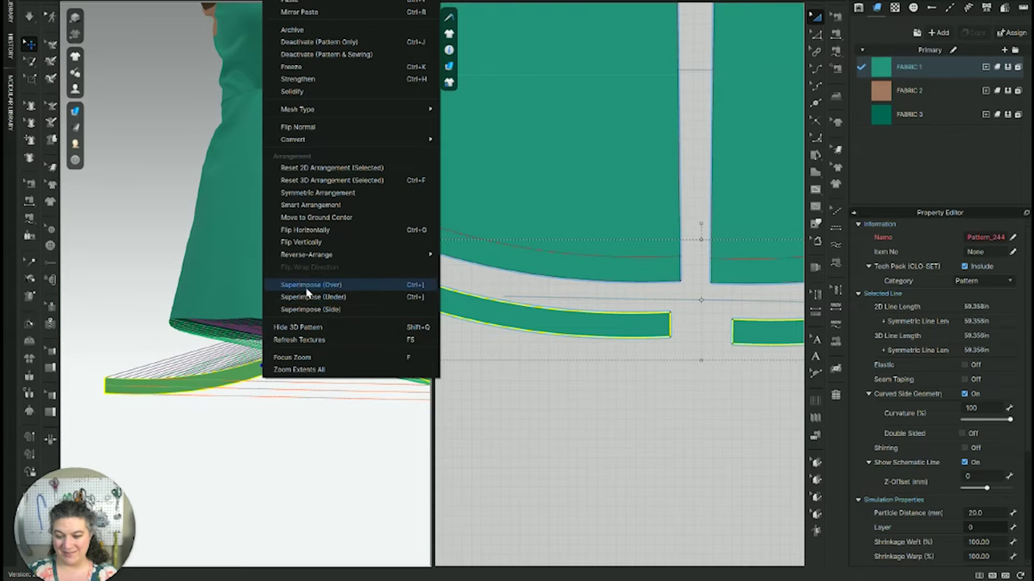
click(308, 298)
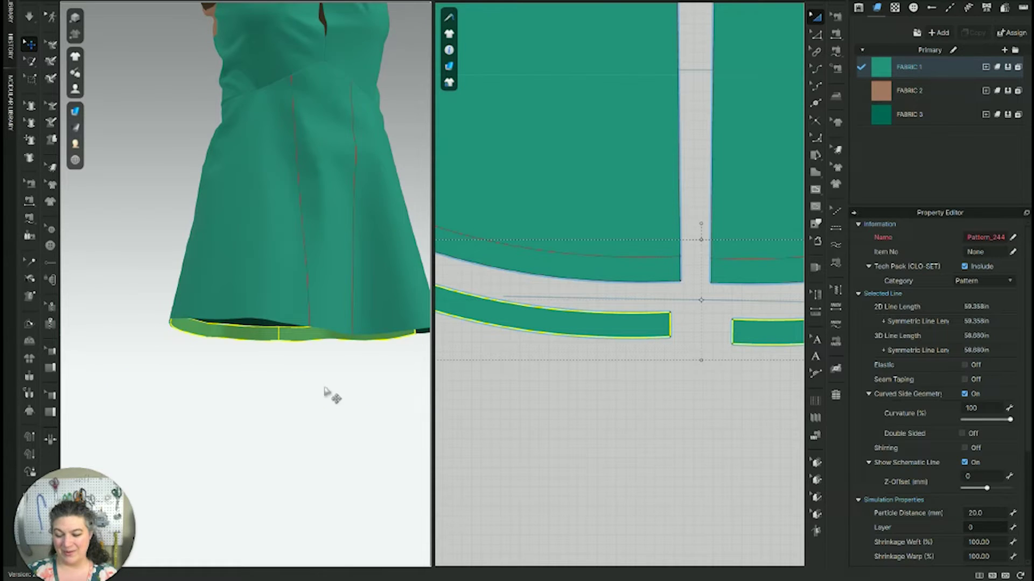
right_drag(325, 392, 271, 401)
click(323, 349)
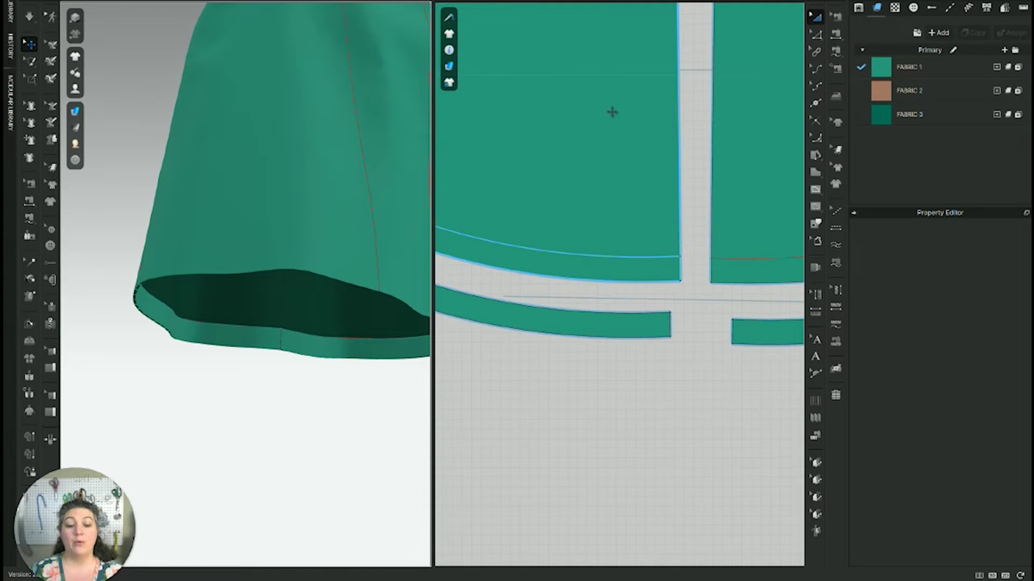
Simulate the dress to settle the front hem facings, and examine the hem from below and from the sides.
click(754, 108)
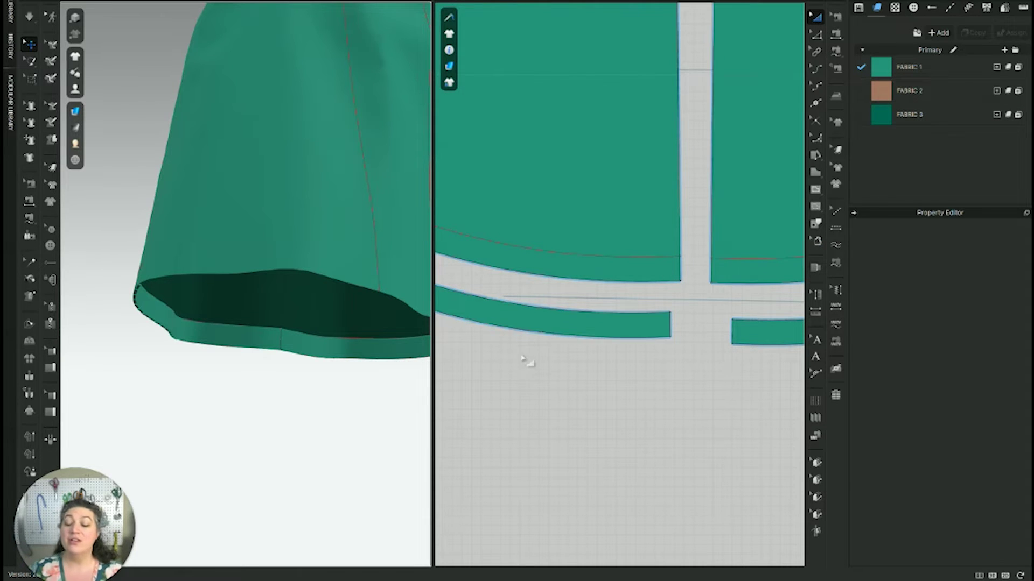
scroll(561, 358, down, 5)
key(space)
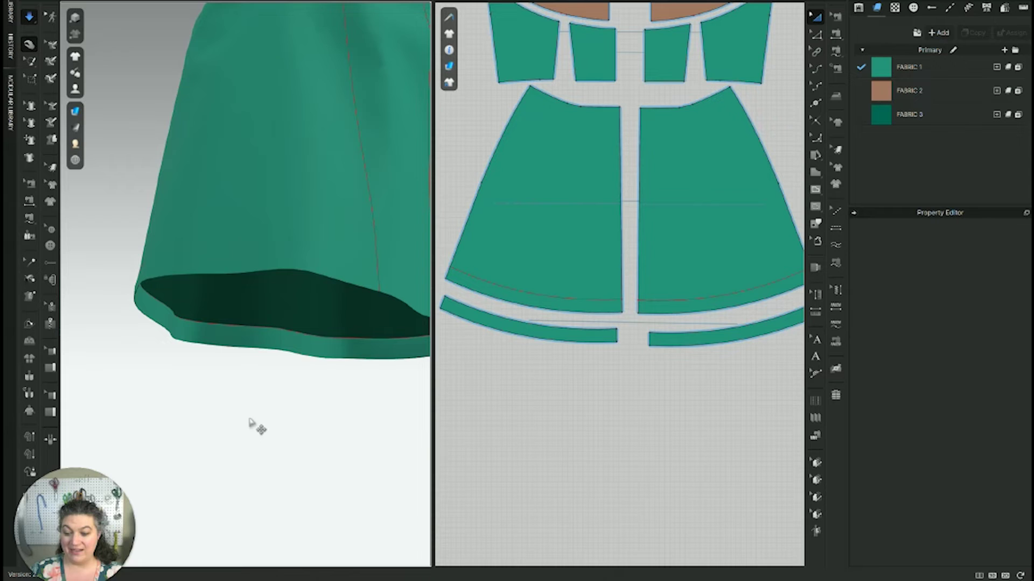
scroll(282, 397, up, 3)
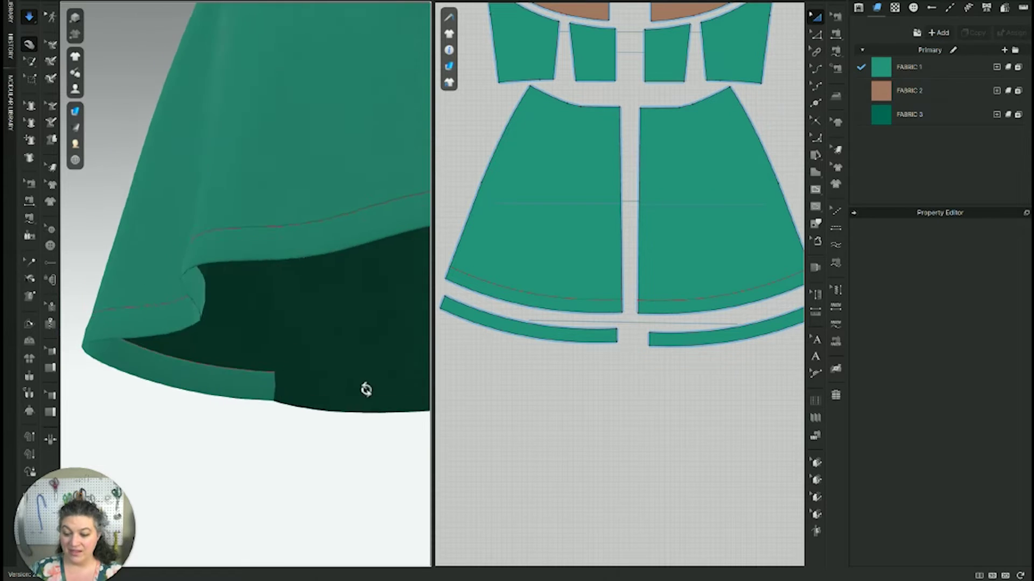
right_drag(222, 377, 258, 380)
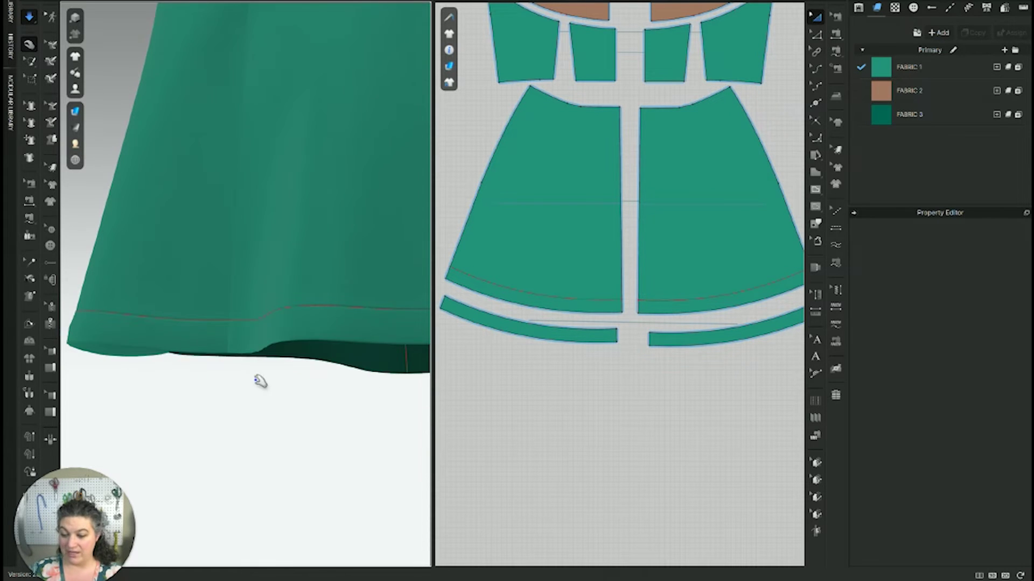
right_drag(193, 377, 157, 386)
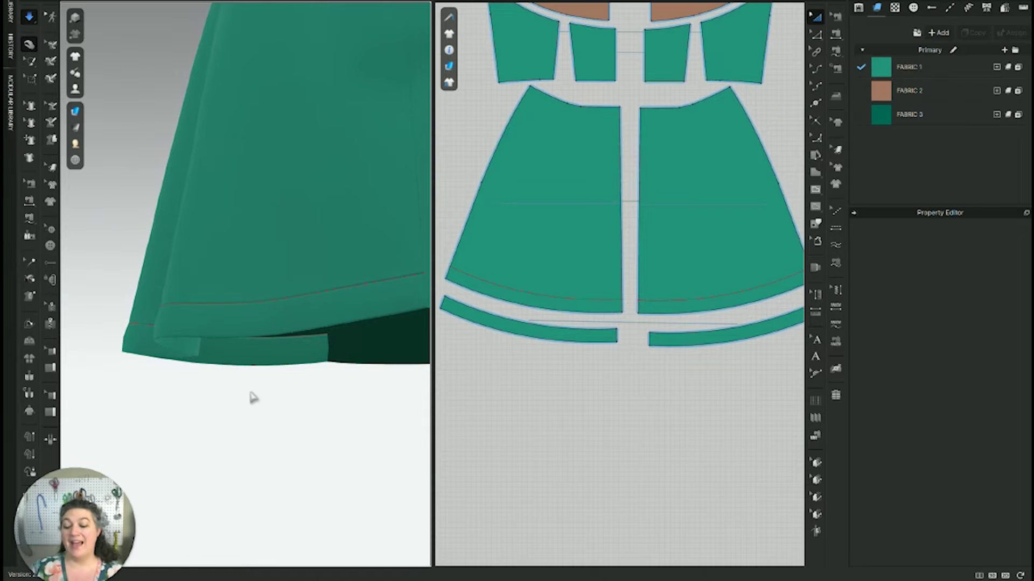
right_drag(307, 395, 224, 411)
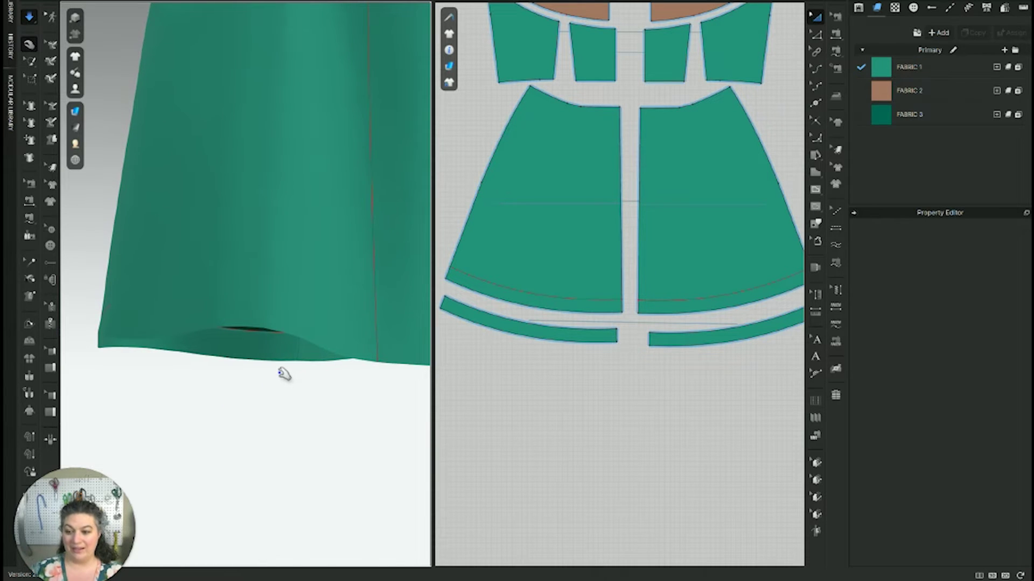
key(space)
Extend the back skirt's hem edge outward by 1 in with Offset Pattern Outline, using the default corner type.
scroll(536, 391, down, 2)
scroll(537, 391, down, 4)
middle_drag(557, 382, 369, 358)
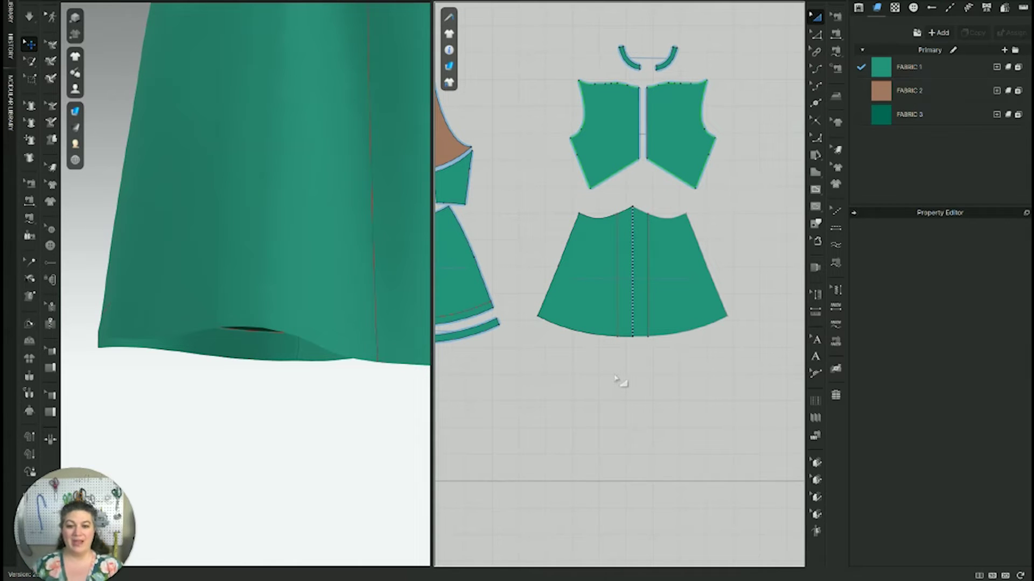
scroll(617, 371, up, 5)
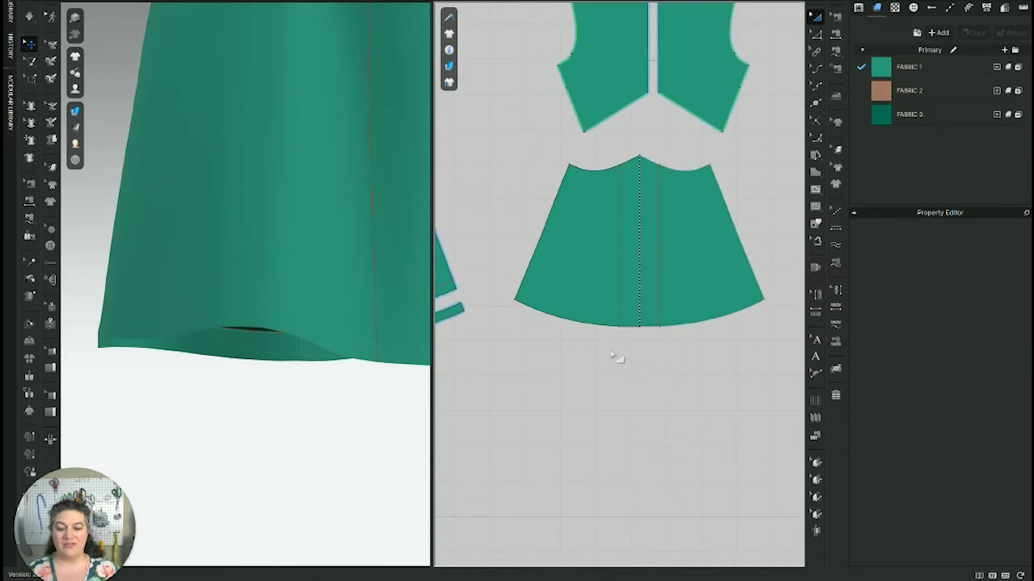
scroll(686, 388, down, 2)
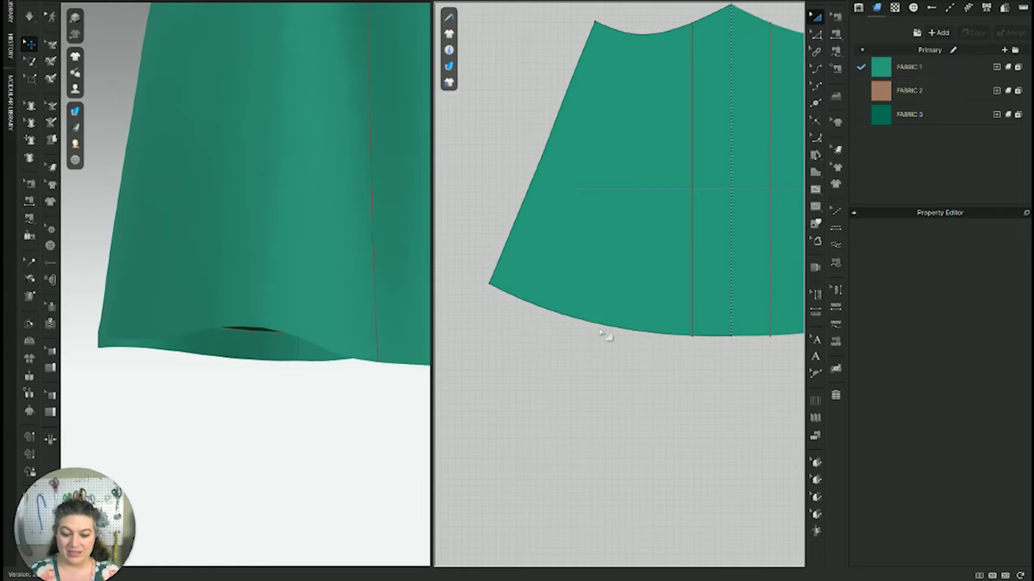
key(z)
click(601, 327)
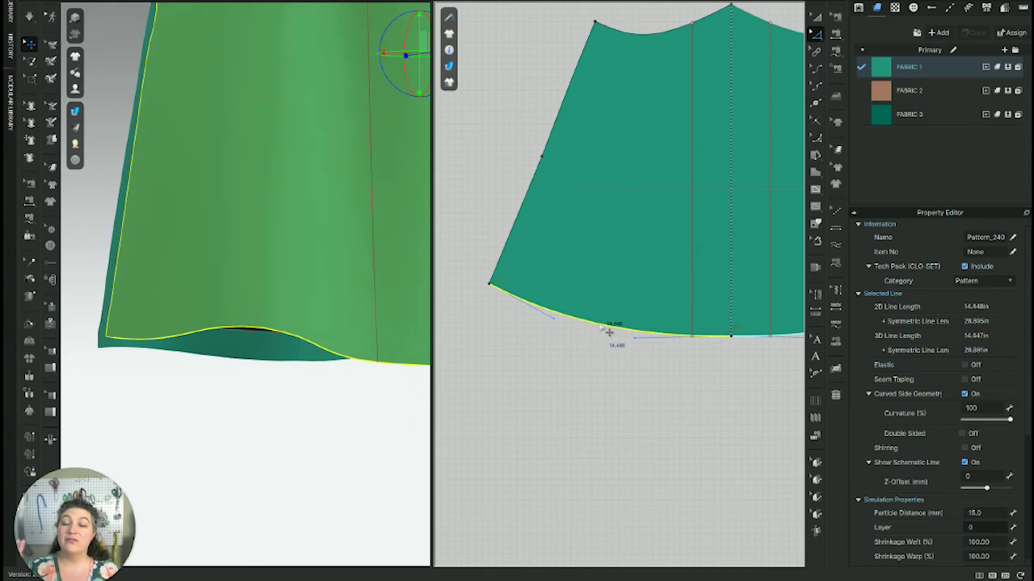
right_click(601, 327)
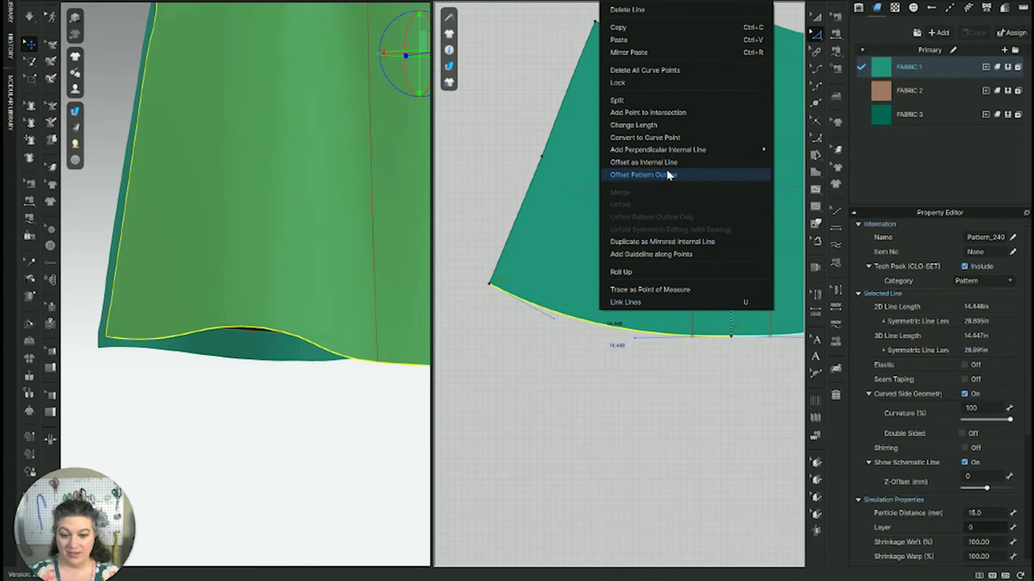
click(688, 176)
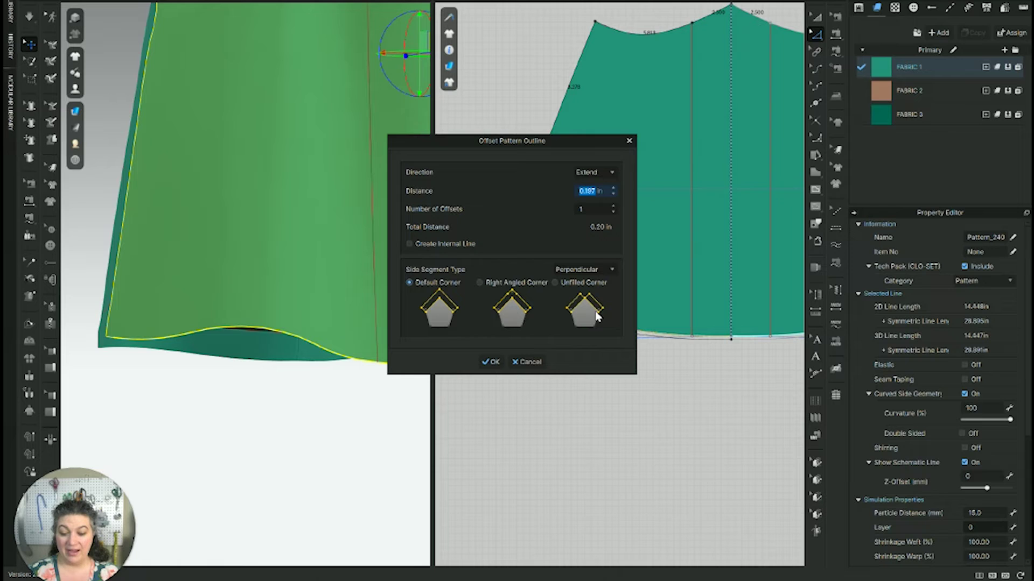
text(1)
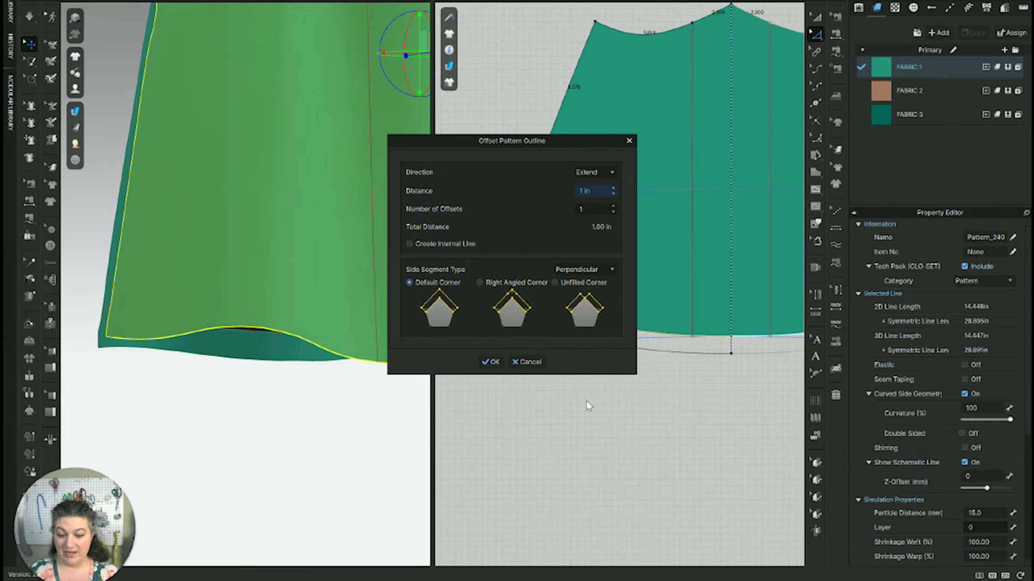
click(490, 362)
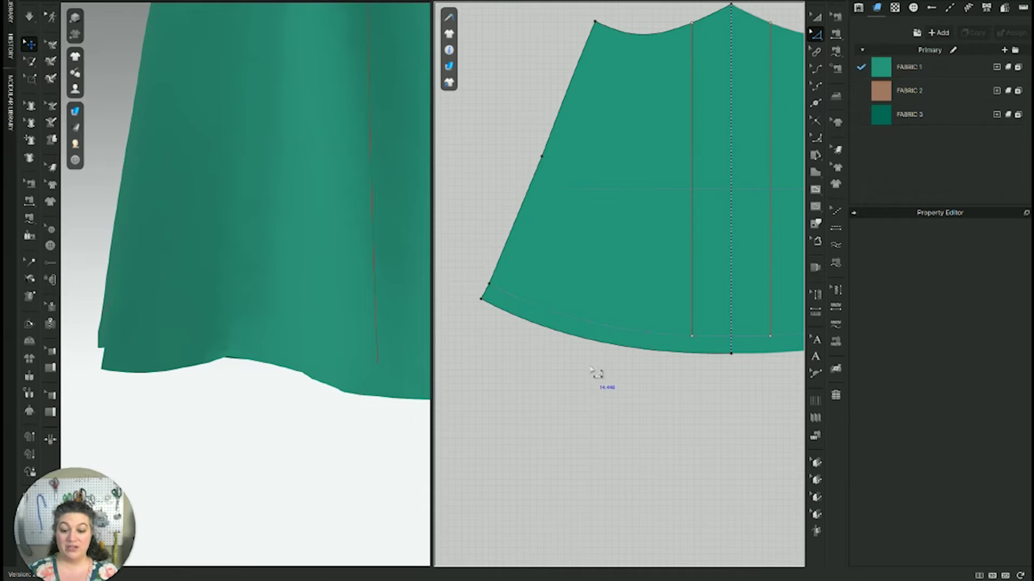
Offset the back skirt's new hem edge as two extended internal lines spaced 1 in apart.
click(592, 349)
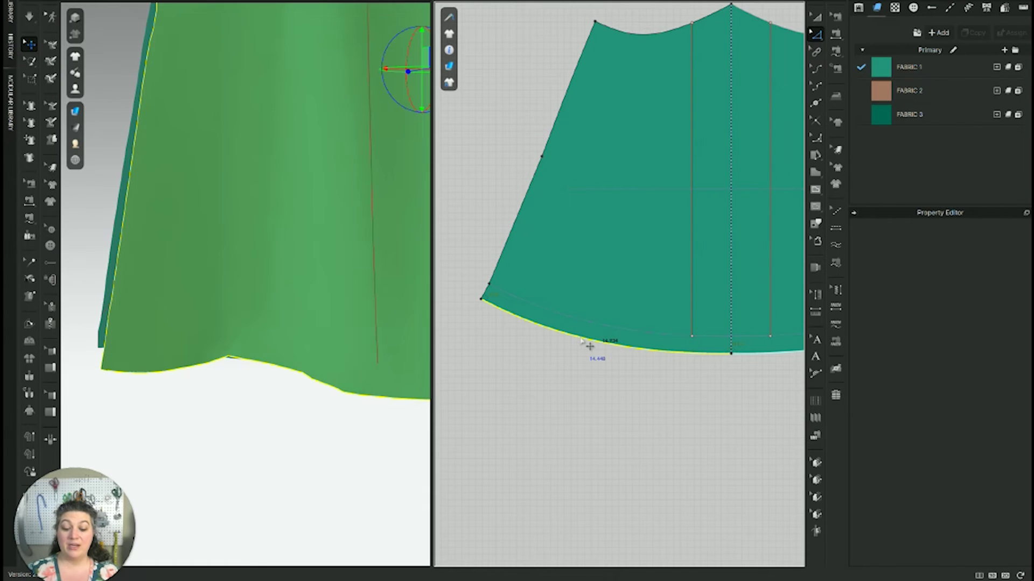
right_click(581, 343)
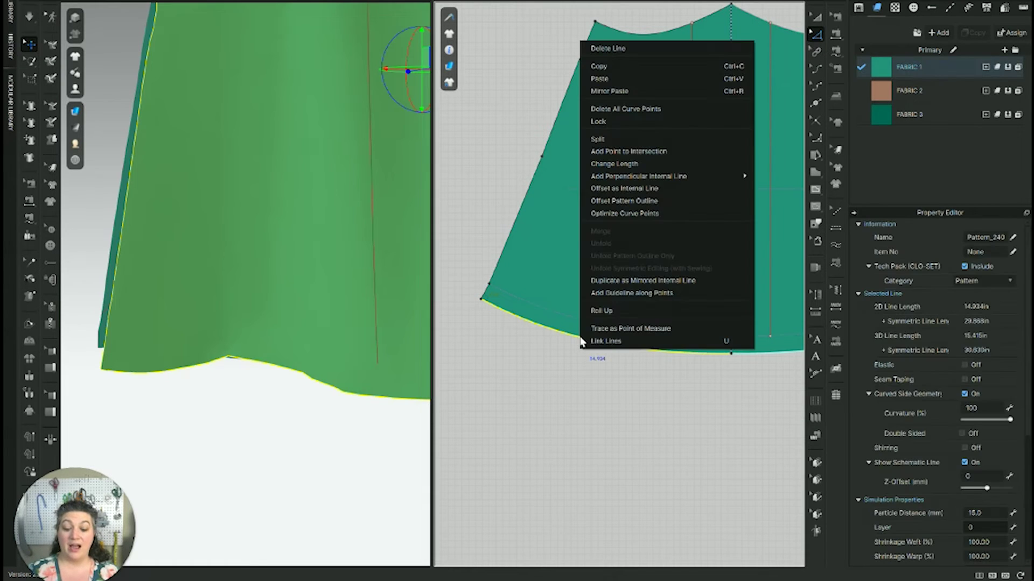
click(638, 189)
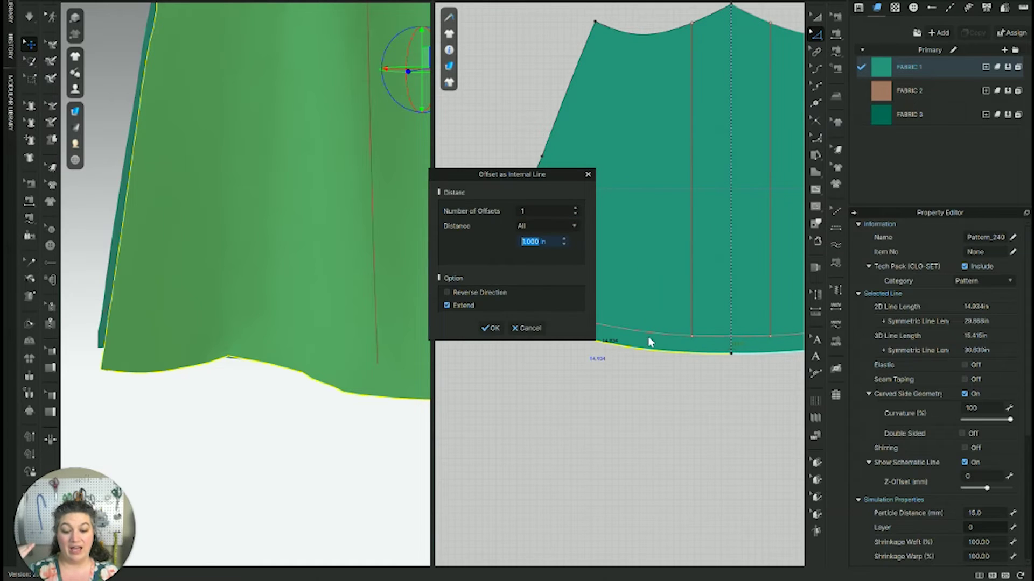
click(575, 209)
drag(537, 183, 363, 231)
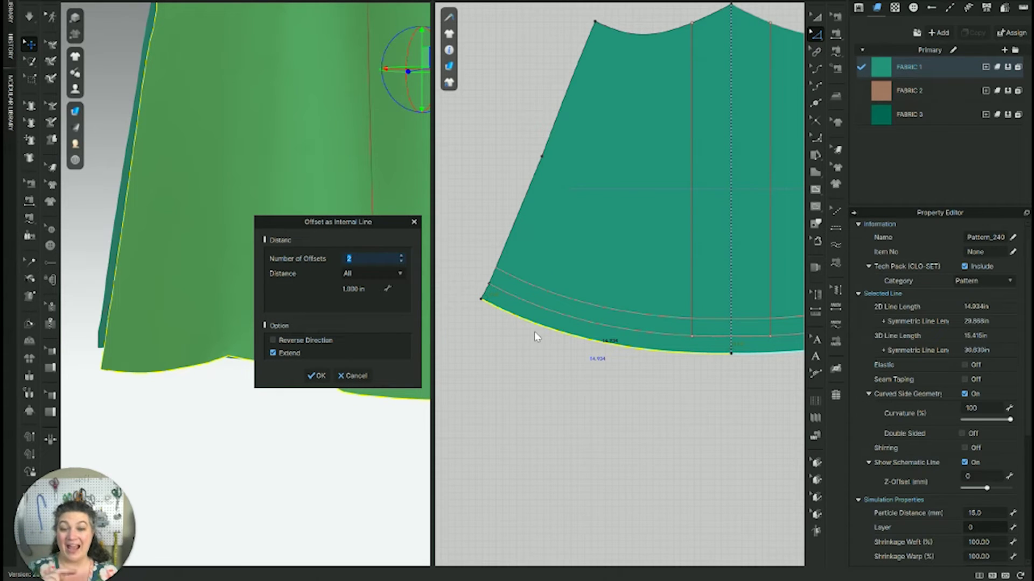
click(315, 378)
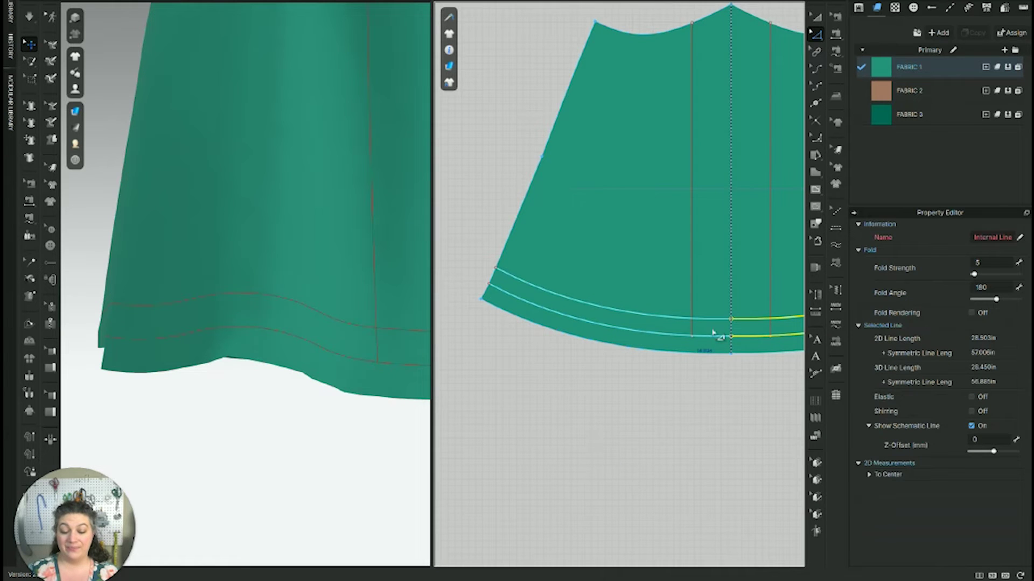
Sew the back skirt's hem edge to the upper internal line with segment sewing.
scroll(652, 384, down, 3)
scroll(645, 384, up, 6)
scroll(261, 433, down, 3)
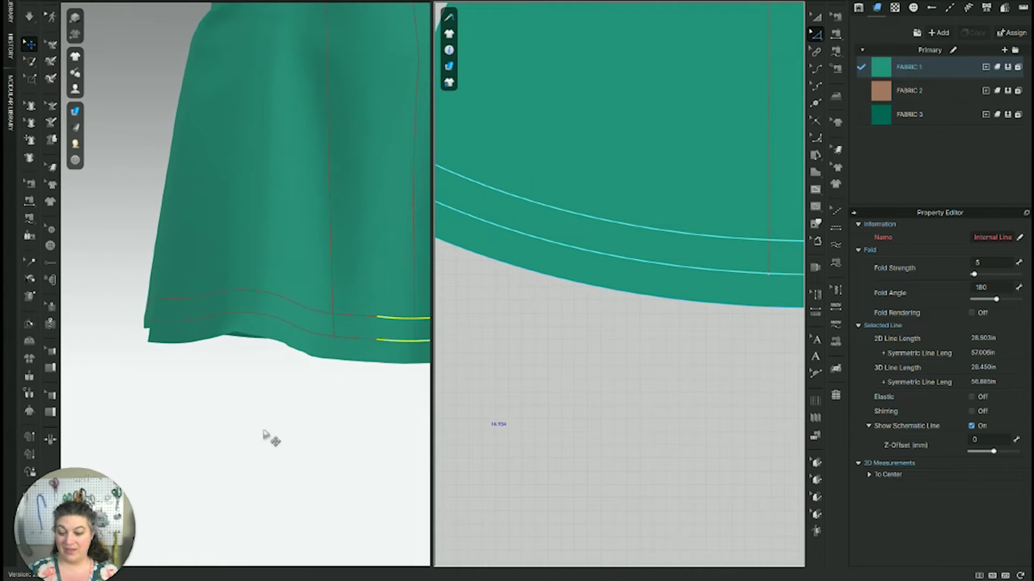
mouse_move(263, 434)
right_down()
mouse_move(351, 420)
mouse_move(260, 429)
right_up()
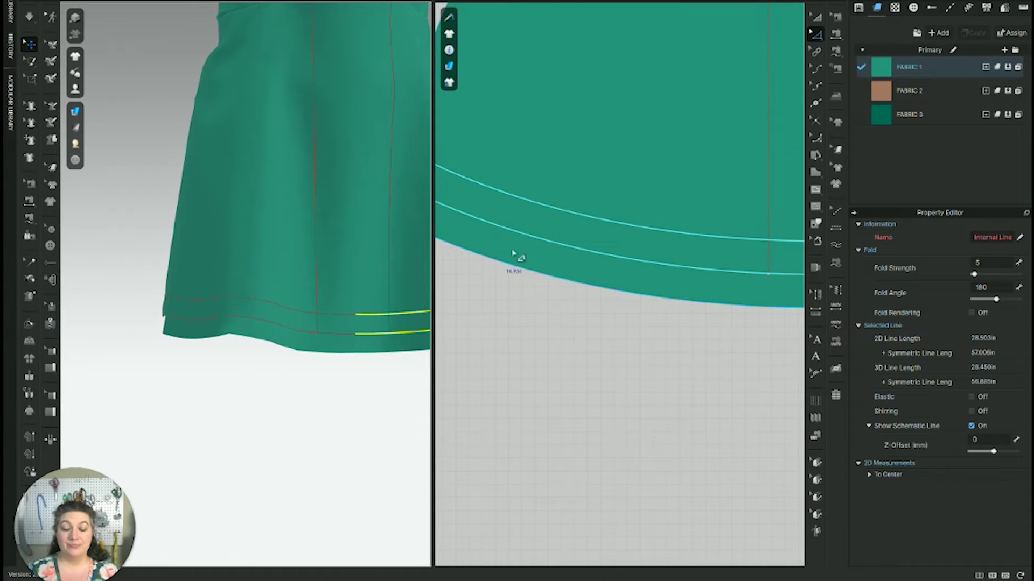
click(838, 33)
scroll(733, 247, down, 5)
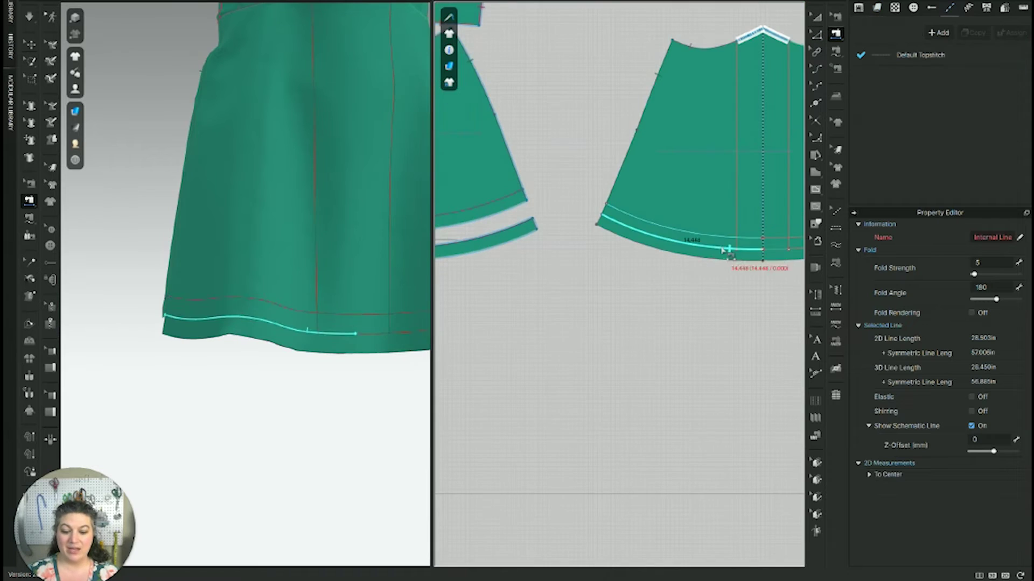
click(733, 254)
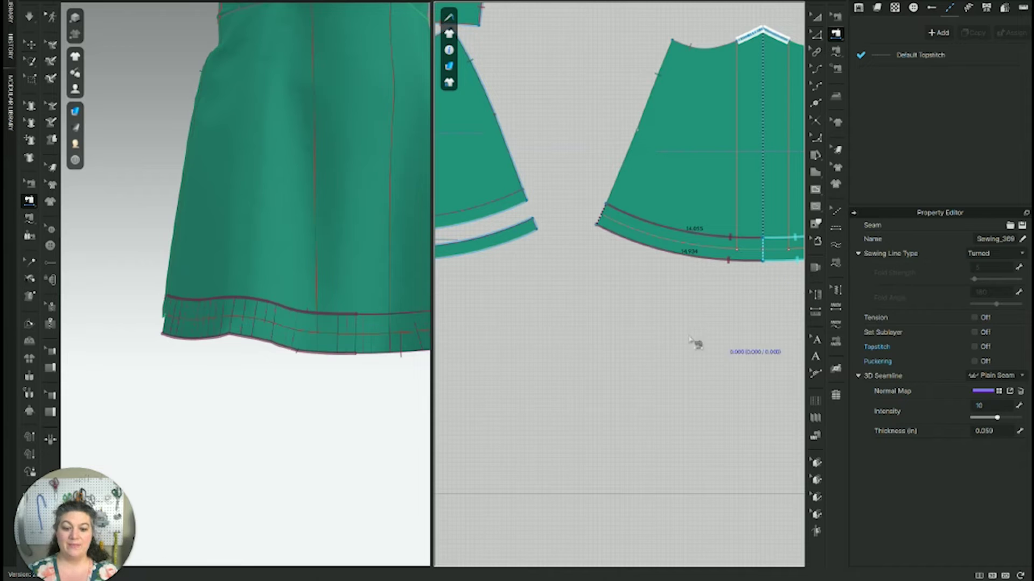
Fold the back skirt's hem allowance to the inside along the lower internal line with Fold Arrangement, to a fold angle of about 18.
key(z)
click(688, 249)
scroll(322, 386, up, 2)
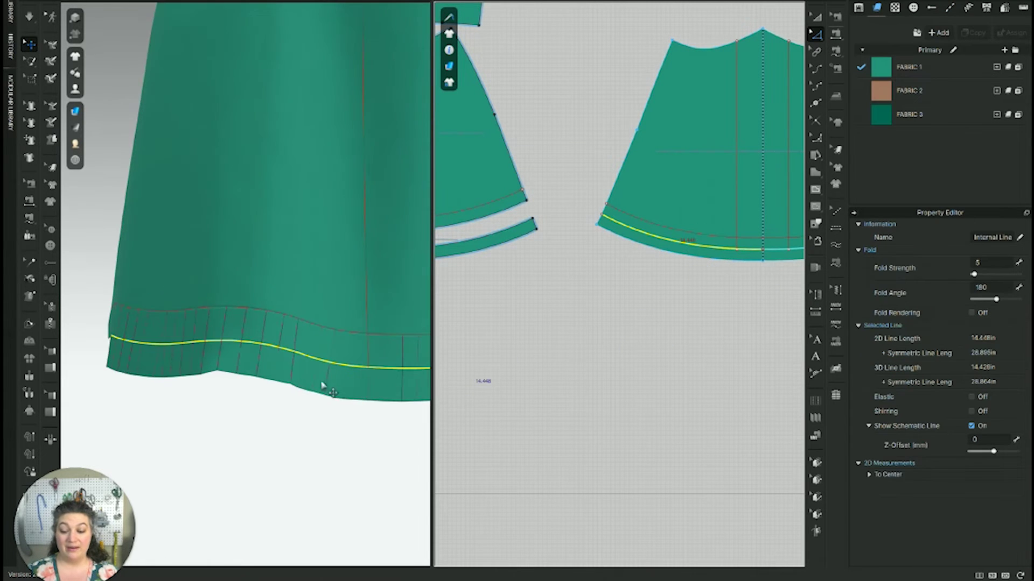
right_drag(232, 388, 354, 389)
middle_drag(354, 388, 95, 286)
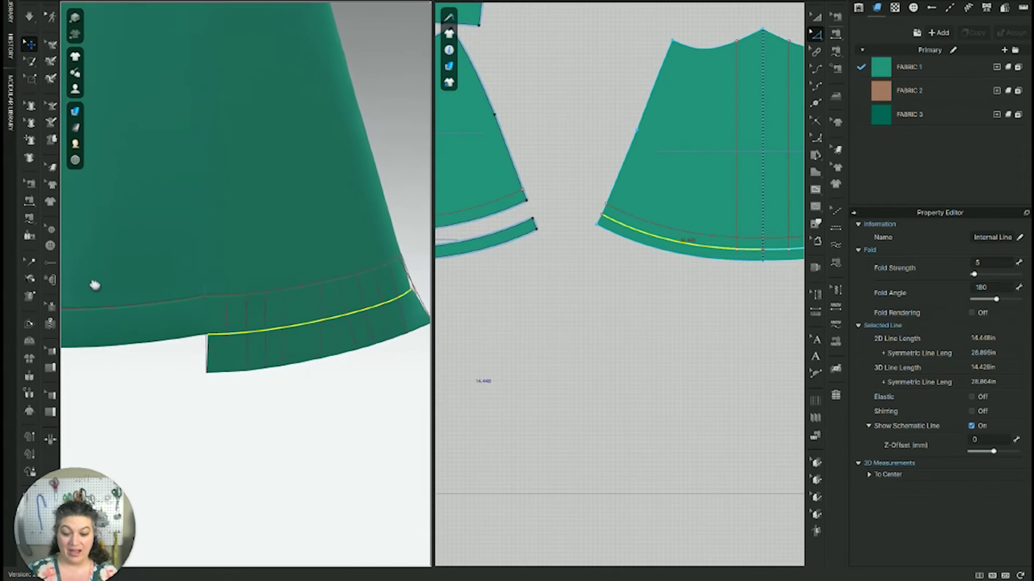
right_drag(95, 285, 40, 315)
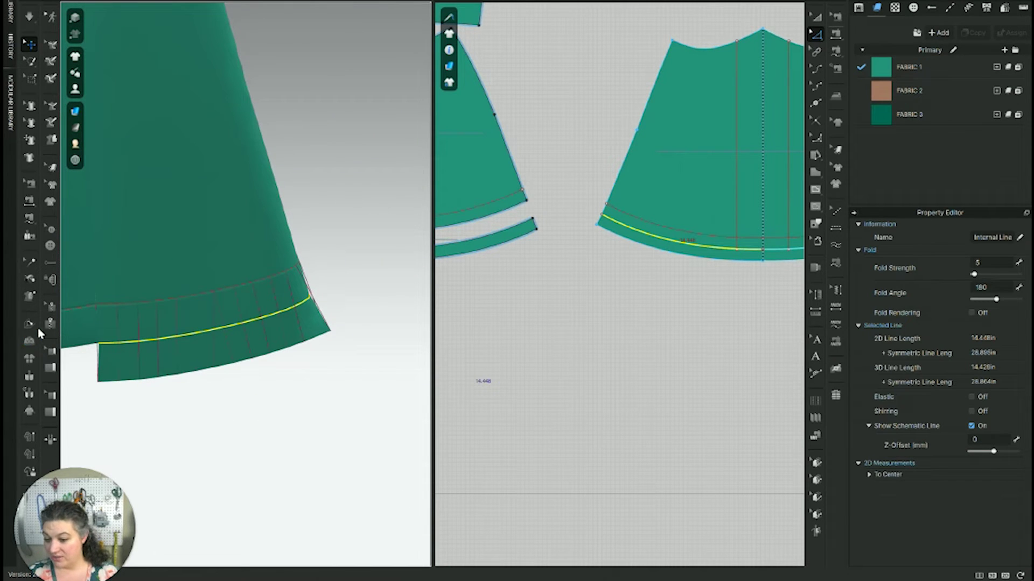
click(29, 323)
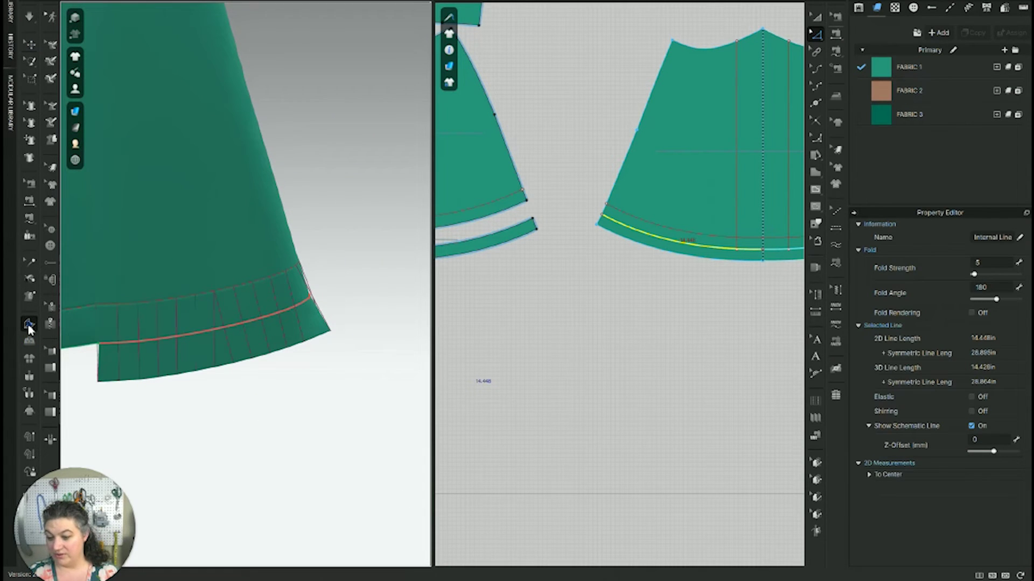
click(299, 310)
drag(301, 319, 296, 240)
right_drag(319, 283, 224, 289)
middle_drag(224, 288, 418, 232)
right_drag(419, 231, 240, 273)
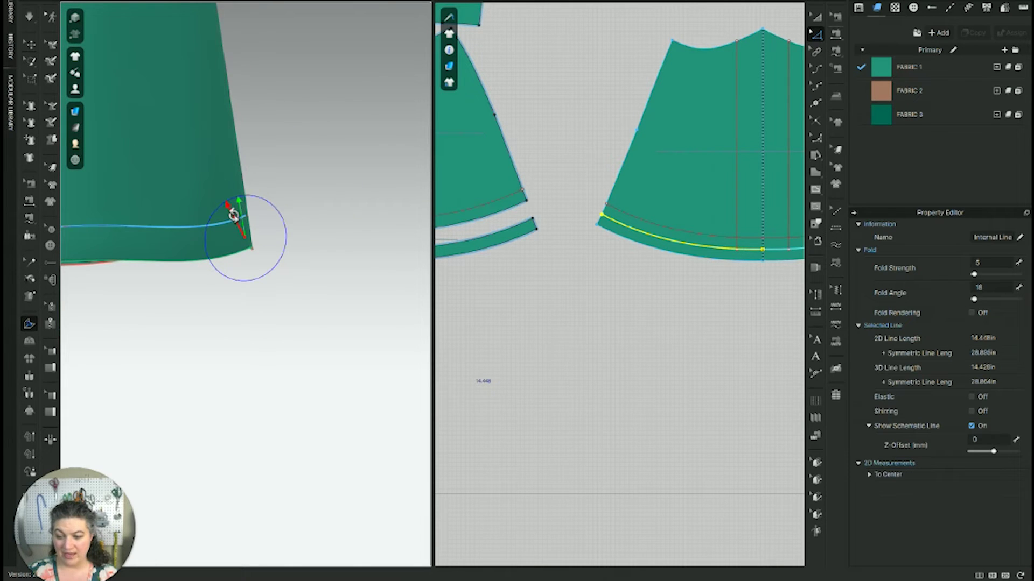
click(341, 281)
right_drag(342, 281, 284, 275)
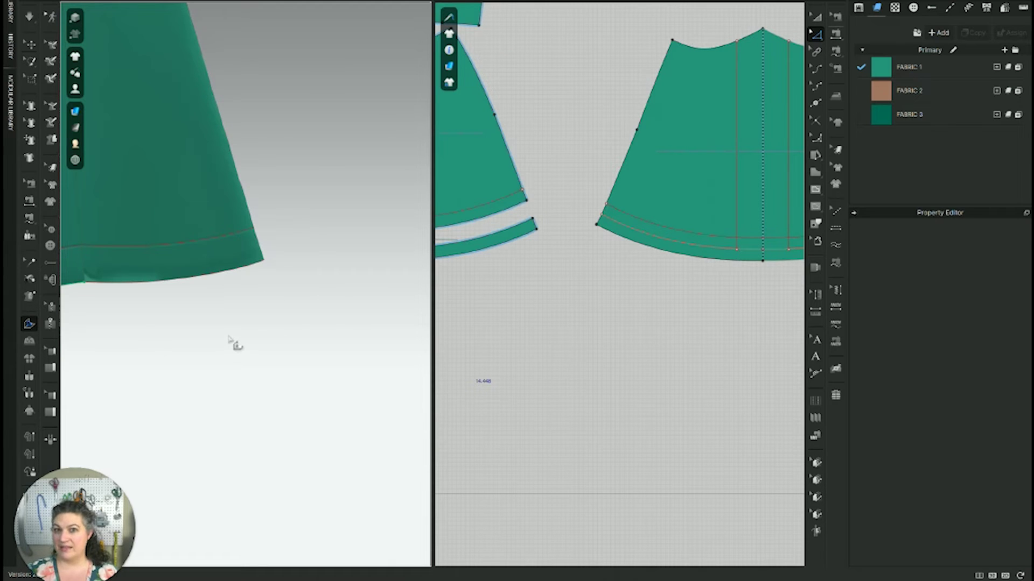
Simulate the folded back hem and examine how the turned-up allowance settles inside the skirt.
key(space)
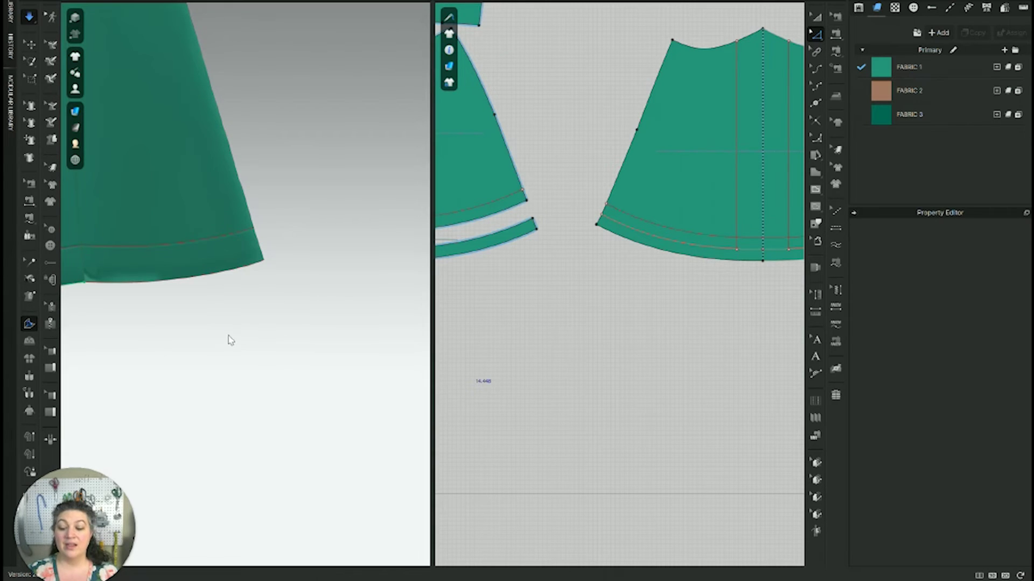
right_drag(245, 303, 215, 273)
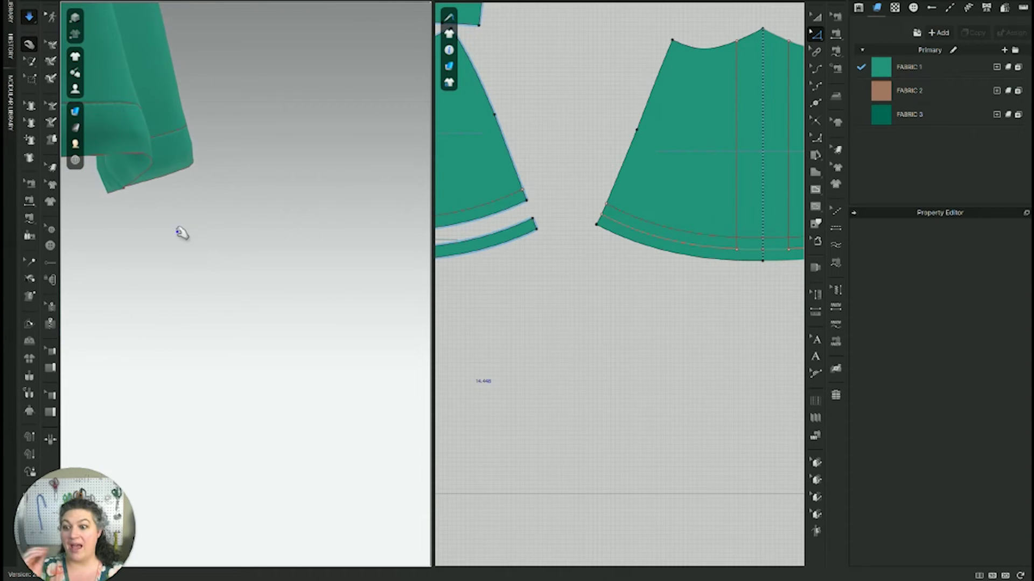
Set the fold angle of the back skirt's lower internal line to 0 and simulate the turned-up hem.
key(e)
middle_drag(189, 216, 241, 214)
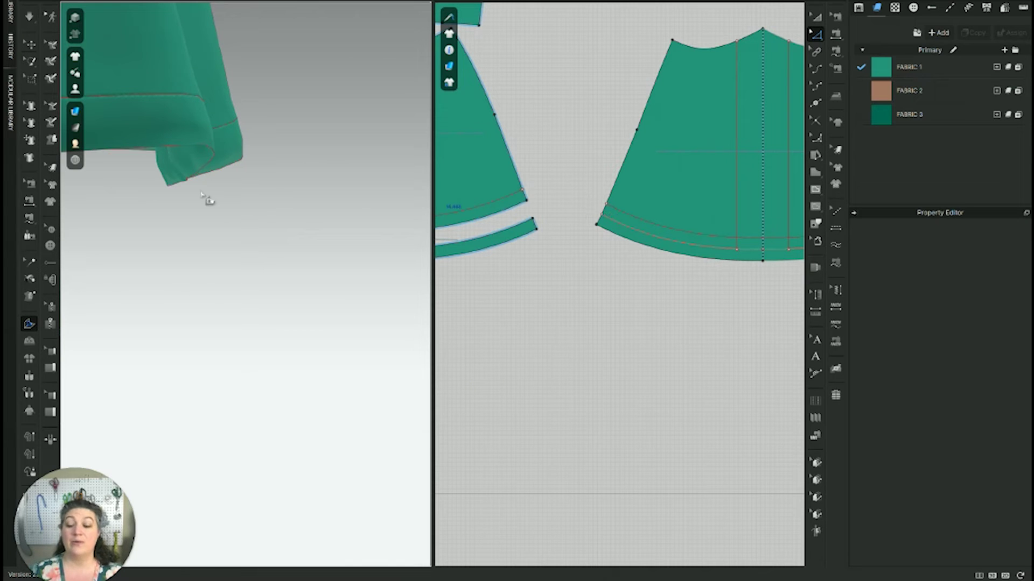
click(200, 150)
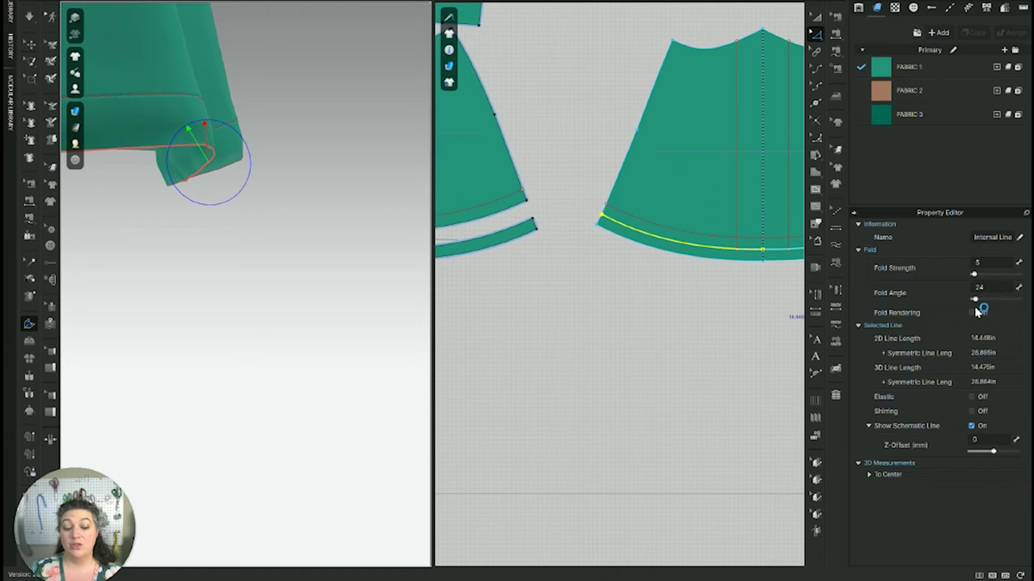
drag(977, 300, 960, 300)
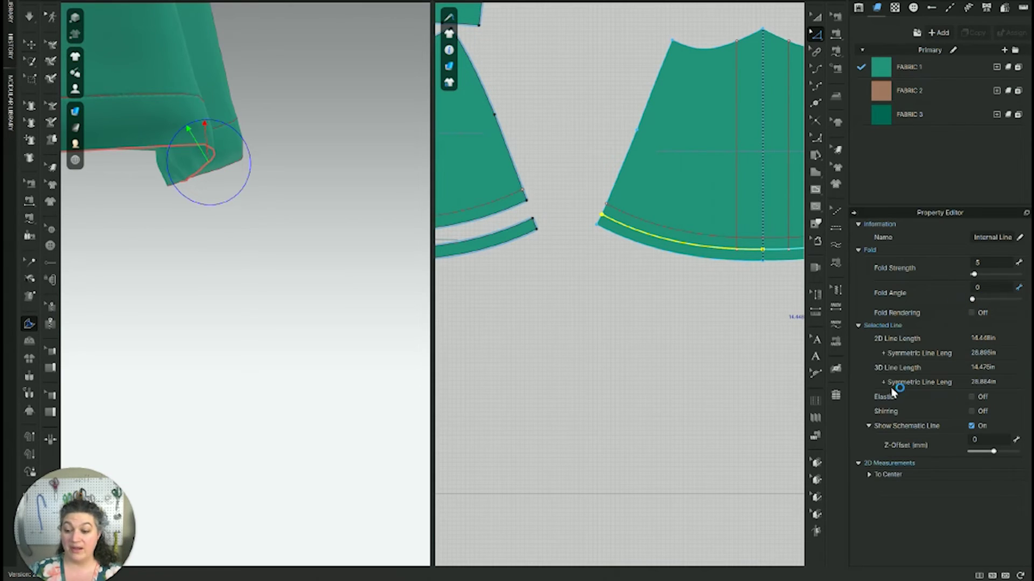
key(space)
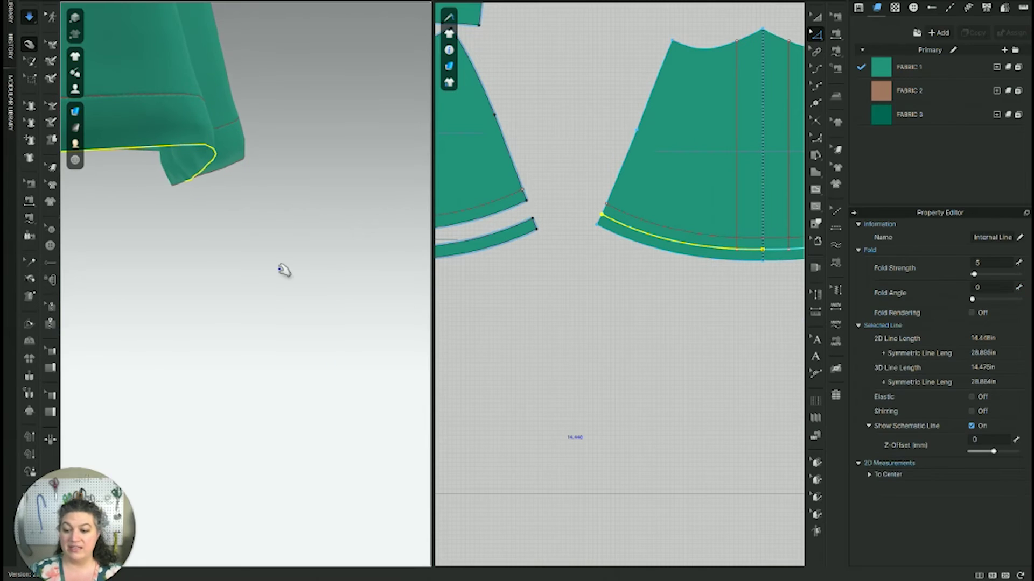
right_drag(153, 238, 176, 230)
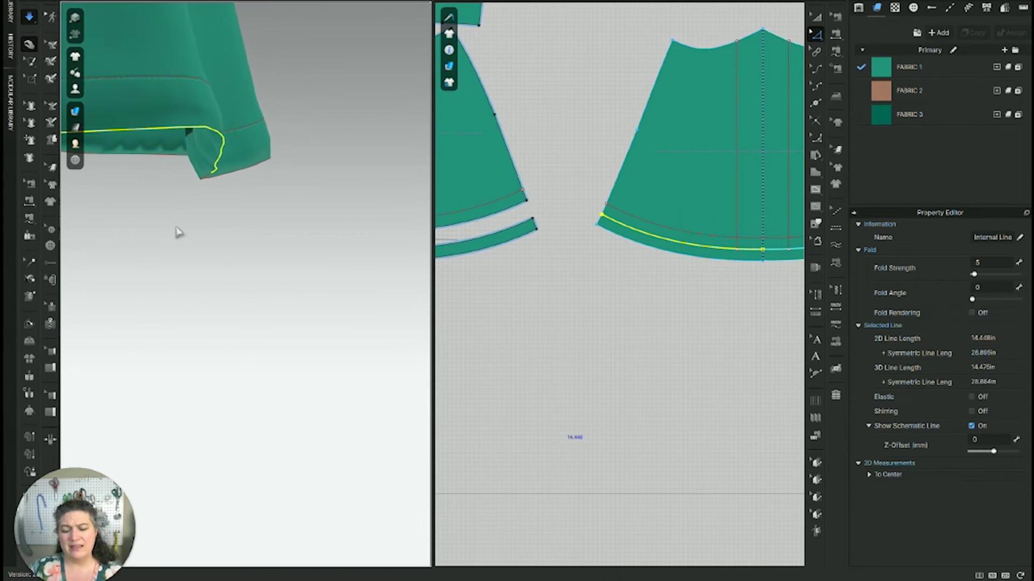
mouse_move(266, 221)
right_down()
mouse_move(203, 231)
mouse_move(260, 221)
right_up()
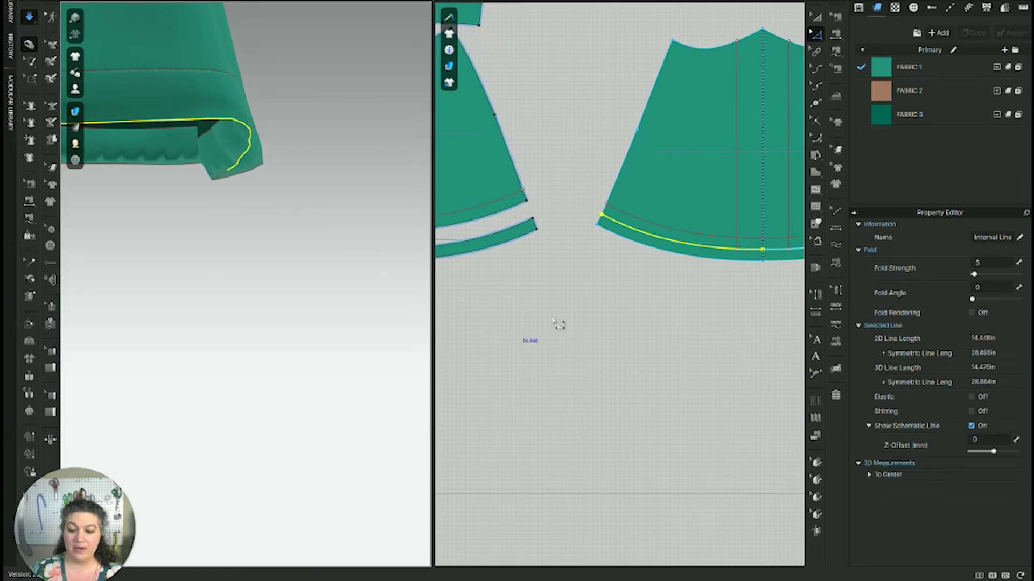
Turn on Fold Rendering for the back skirt's lower internal line and resume the simulation.
click(29, 324)
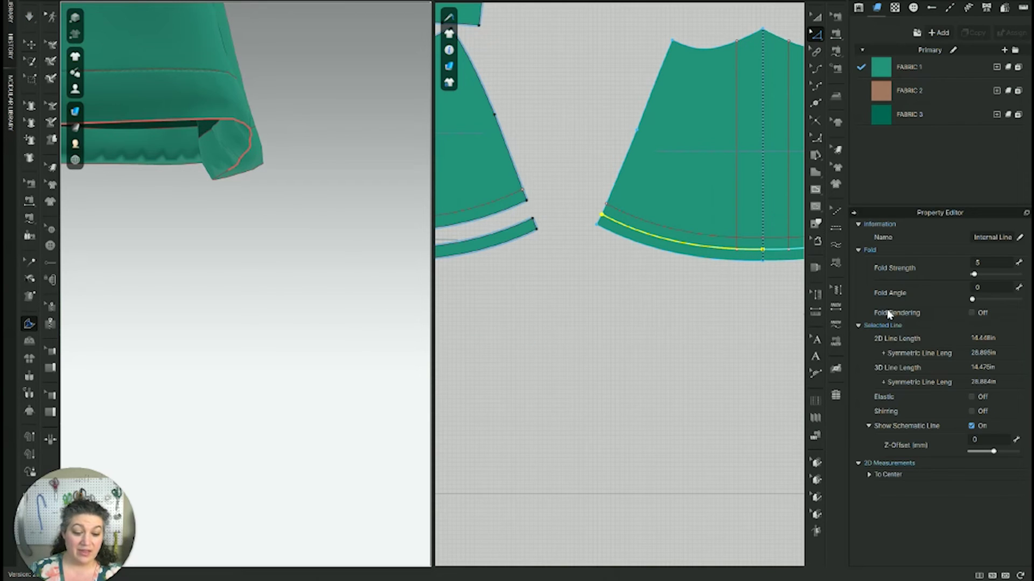
click(971, 313)
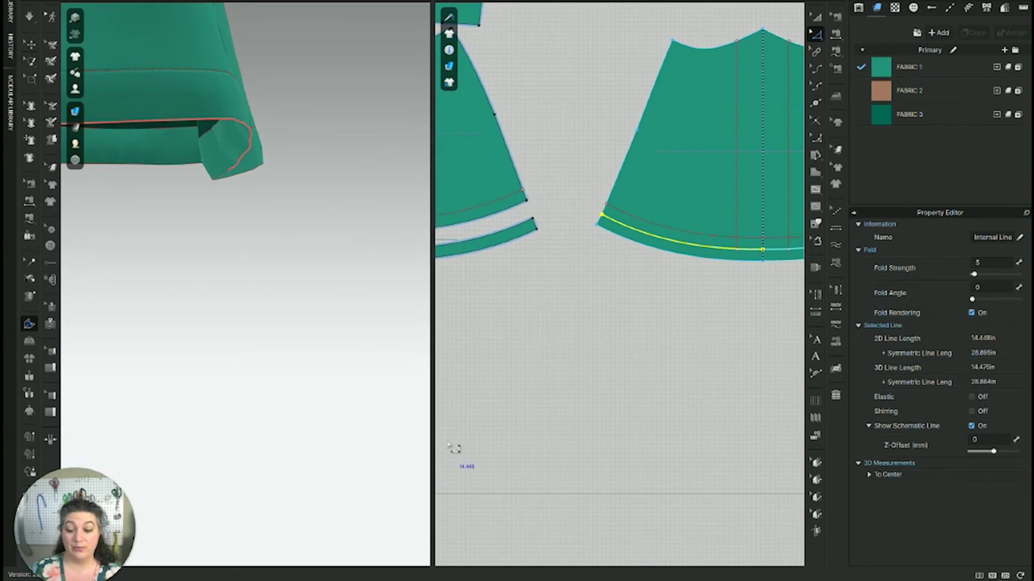
key(q)
Examine the simulated back hem's fold edge, side seams and inside, comparing it with the front skirt's hem facing.
right_drag(290, 206, 166, 223)
right_drag(264, 153, 341, 131)
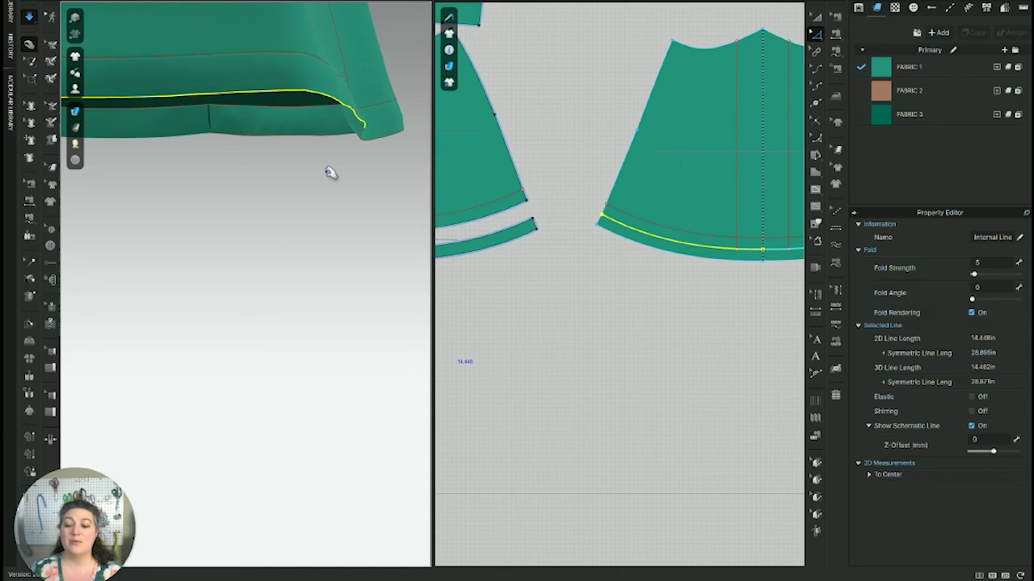
mouse_move(219, 265)
middle_down()
mouse_move(332, 282)
mouse_move(339, 268)
middle_up()
middle_drag(212, 240, 322, 261)
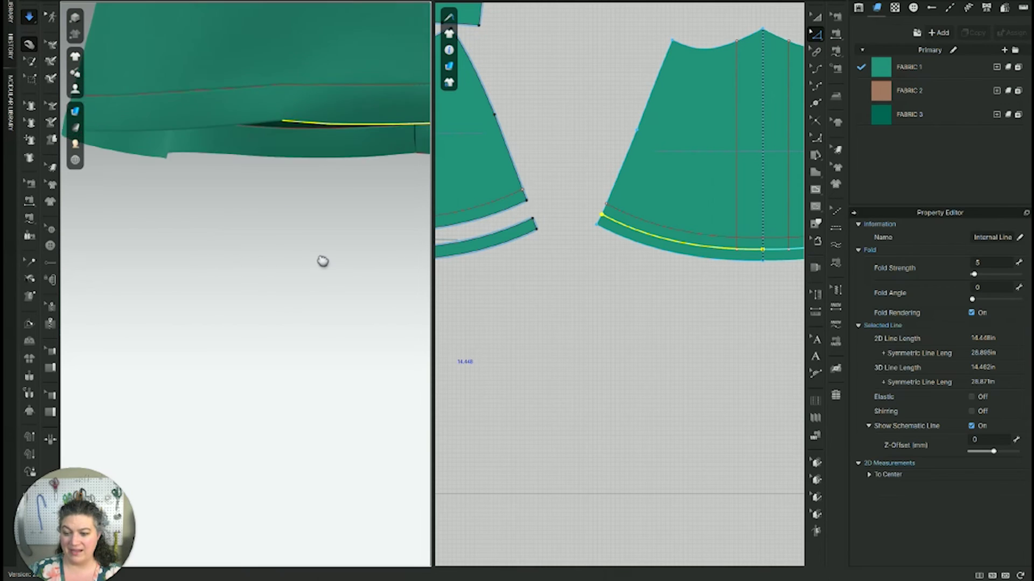
right_drag(321, 261, 163, 257)
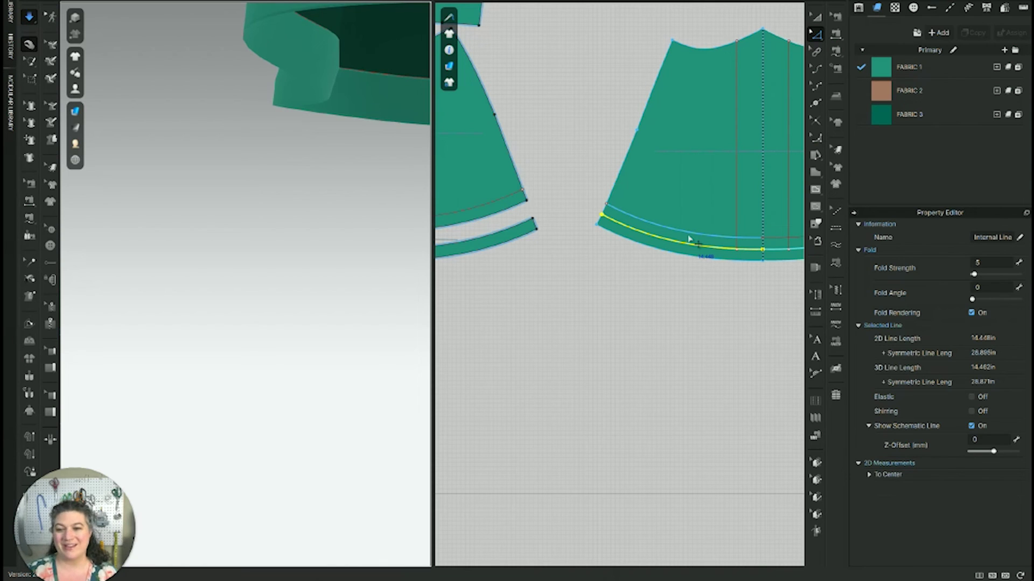
right_drag(322, 298, 310, 342)
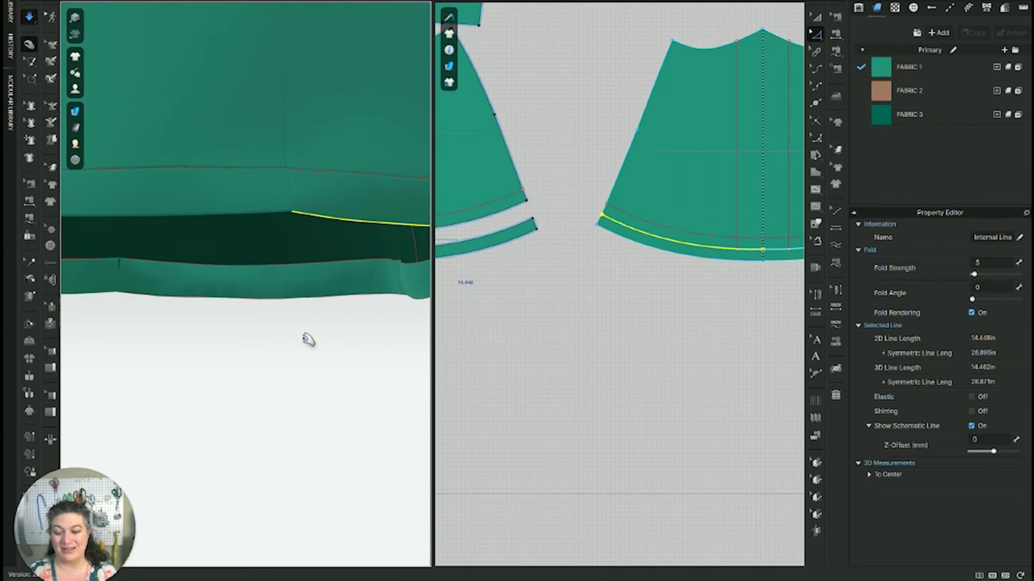
key(f)
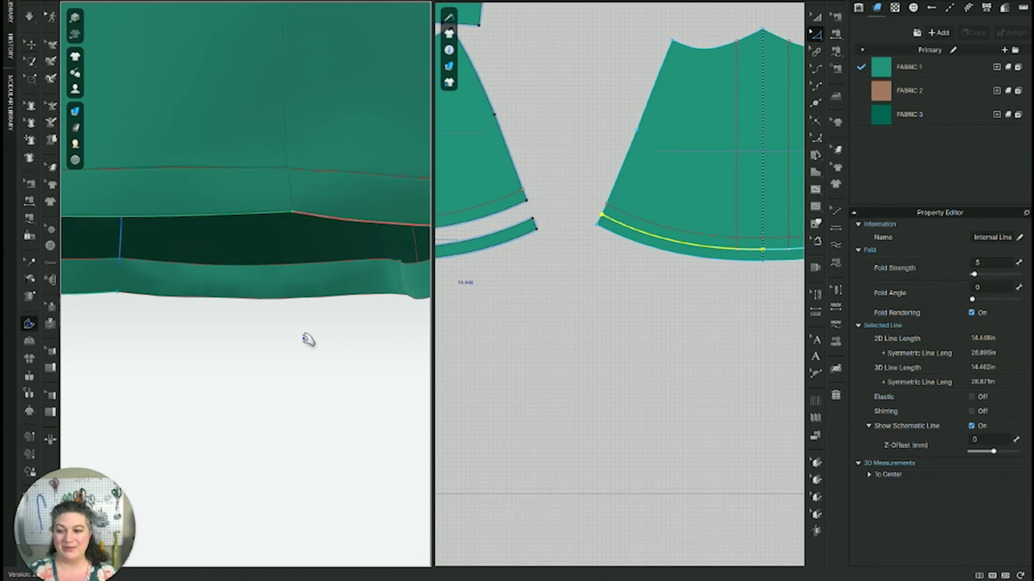